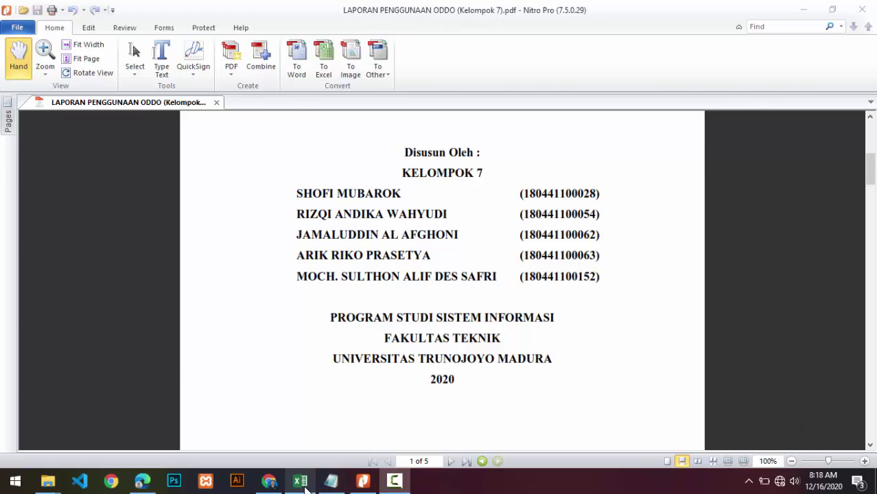
Switch to the Excel workbook and review the Modul Sales task list, highlighting tasks under Orders and To Invoice.
left_click(300, 481)
scroll(235, 289, "up", 1)
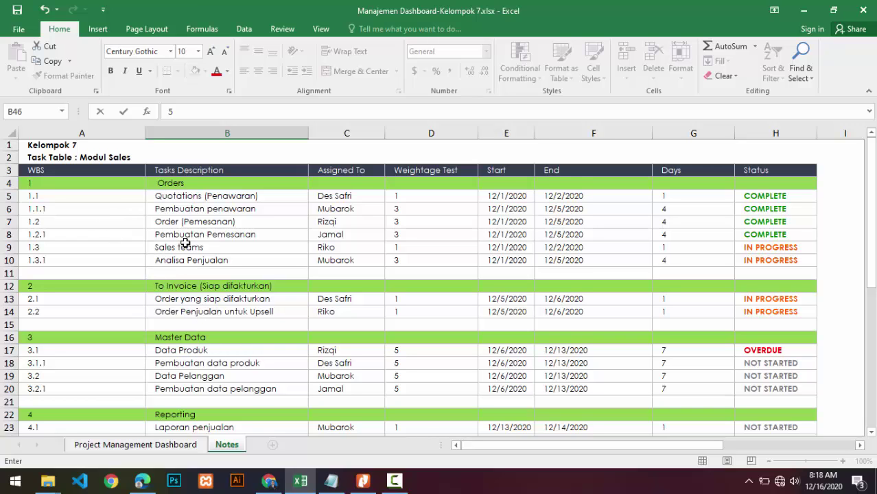
scroll(185, 244, "down", 2)
scroll(179, 275, "up", 2)
scroll(155, 317, "down", 2)
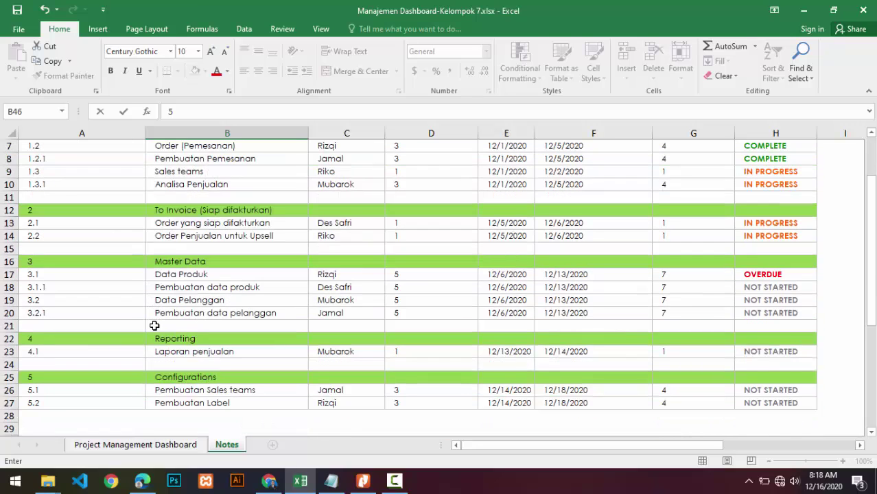
scroll(155, 326, "up", 2)
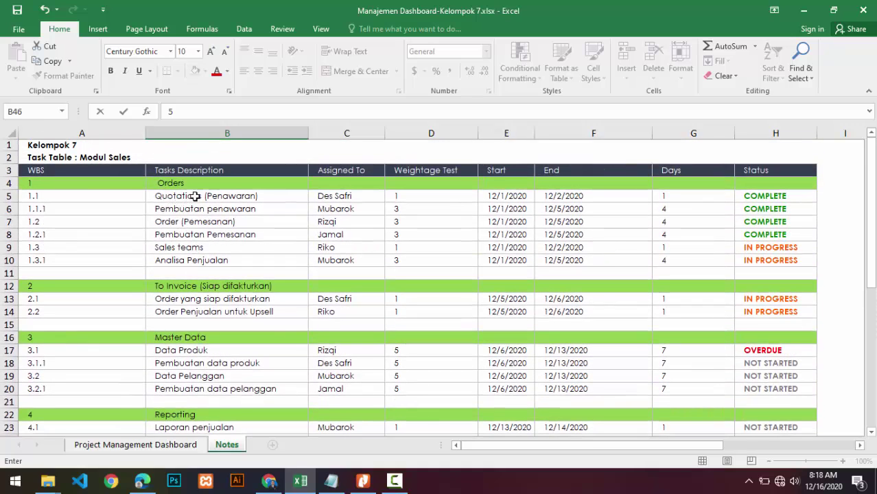
left_click_drag(193, 200, 189, 249)
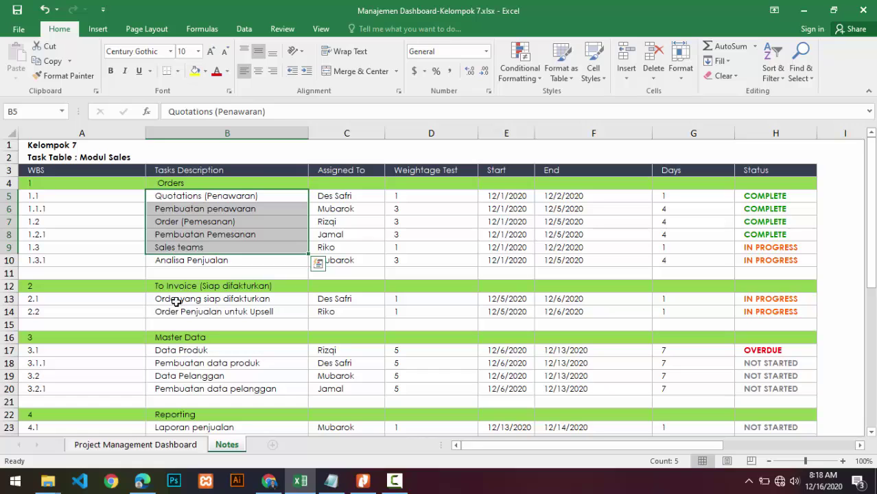
left_click_drag(178, 303, 177, 315)
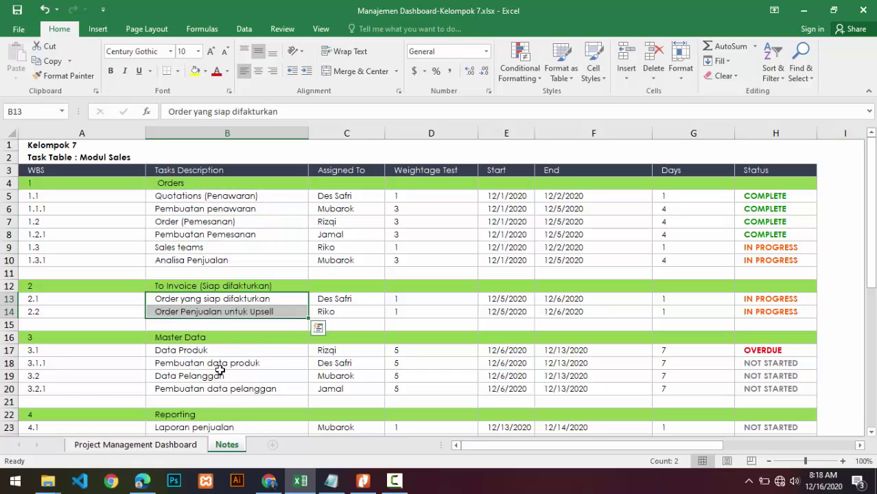
Switch to Odoo Sales in the browser and examine the options under Orders and To Invoice.
left_click(144, 482)
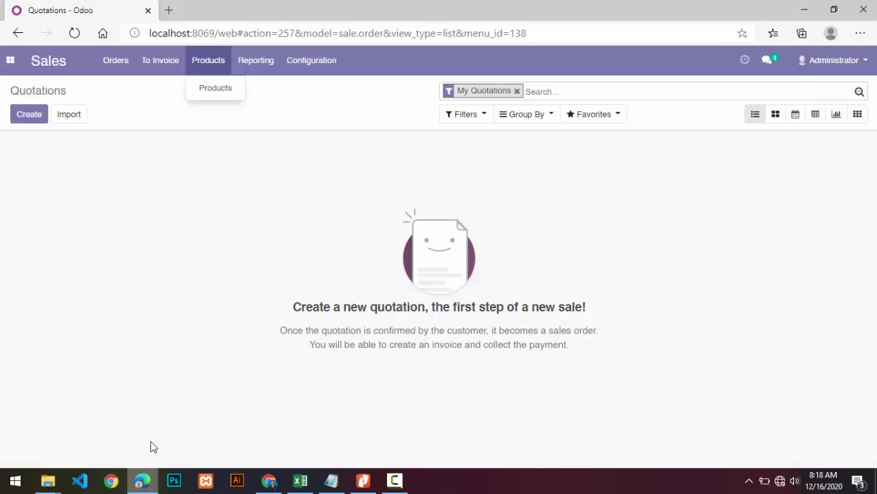
left_click(115, 61)
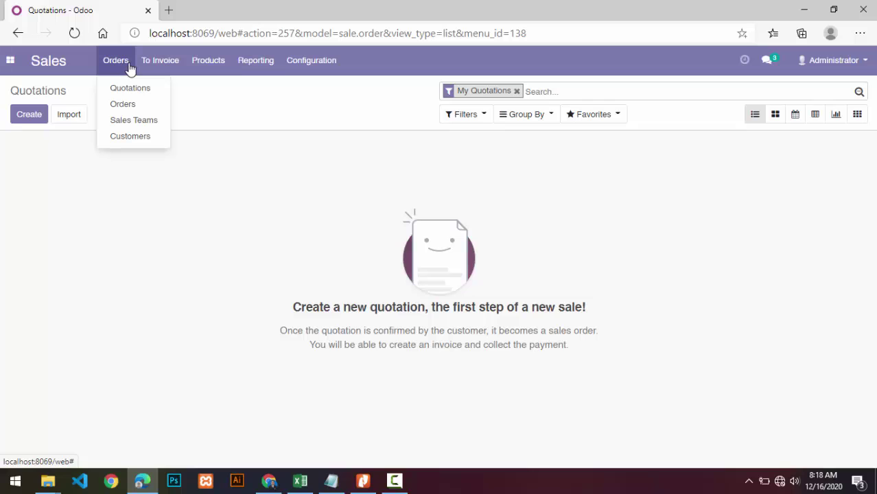
mouse_move(154, 64)
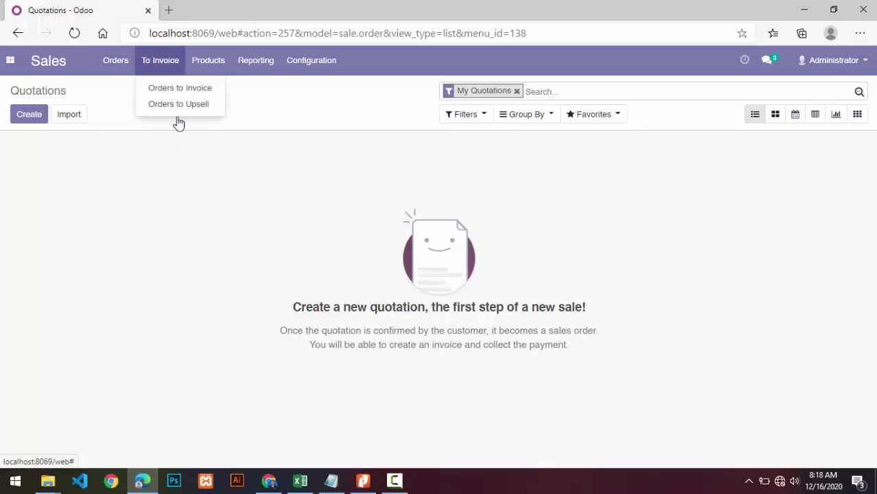
Return to the Excel task table and review the To Invoice section and the sections below it.
left_click(300, 481)
left_click(190, 285)
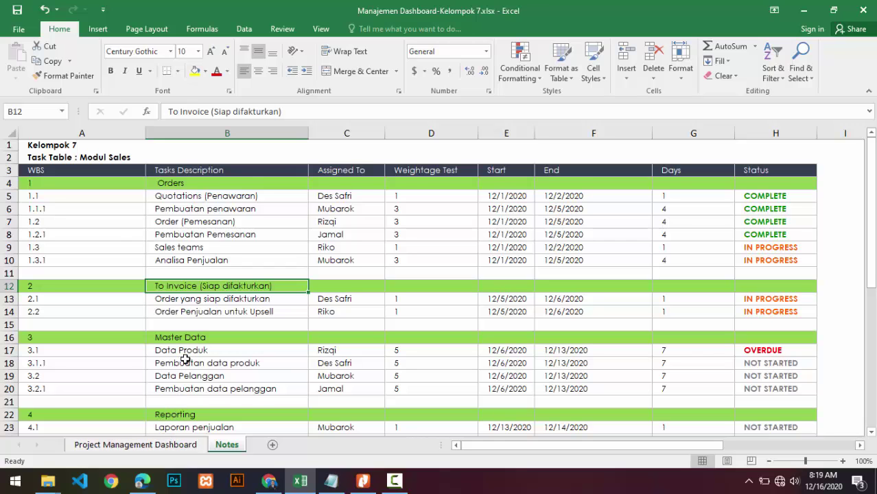
scroll(186, 361, "down", 2)
Switch to Odoo Sales and check where the product and customer master data are found.
left_click(142, 481)
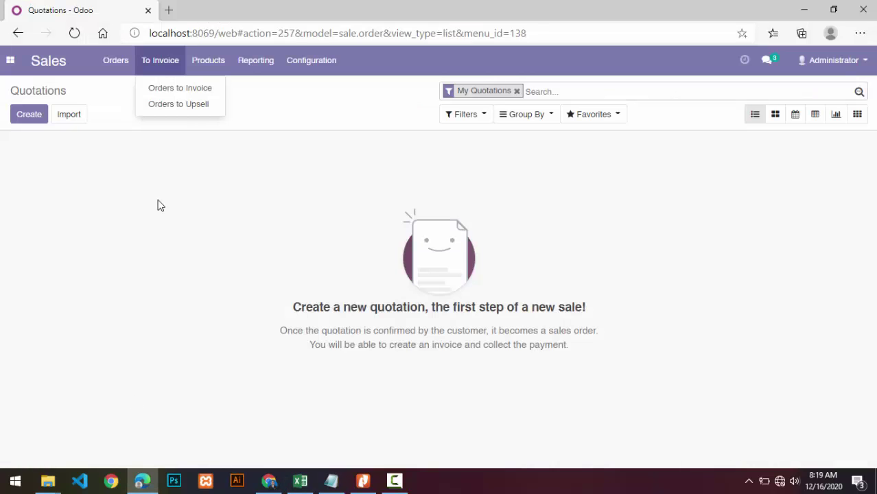
mouse_move(188, 76)
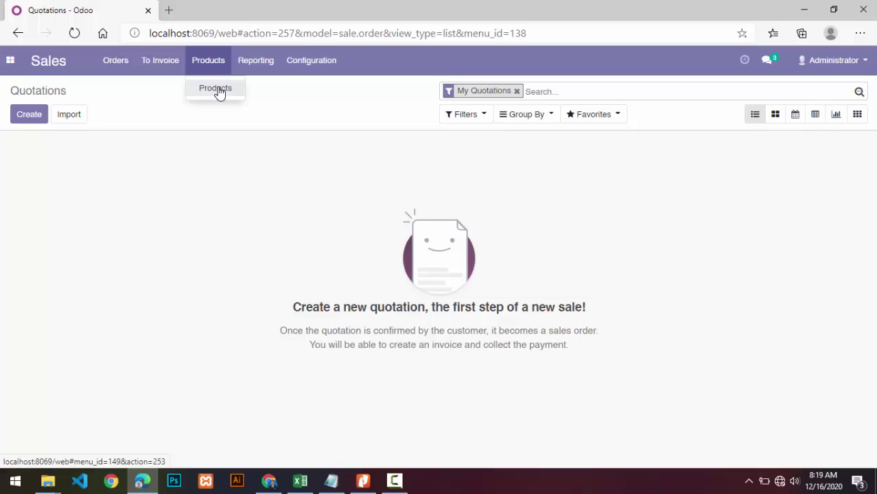
mouse_move(117, 58)
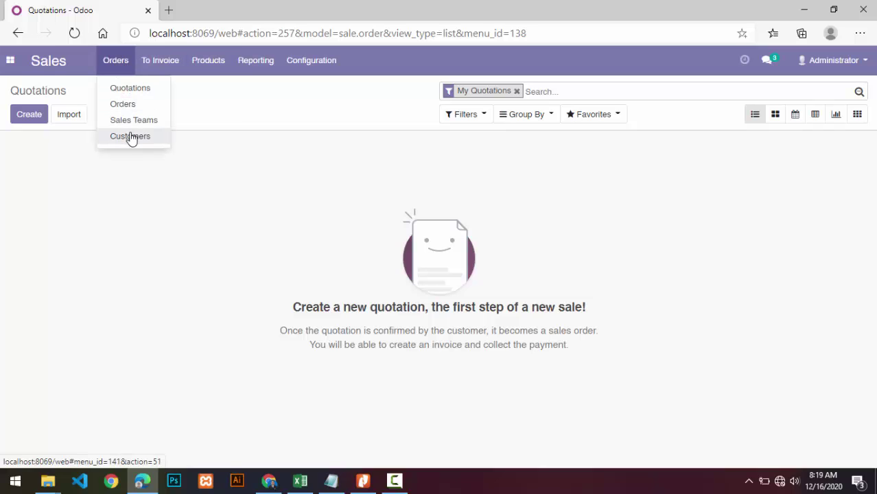
left_click(213, 169)
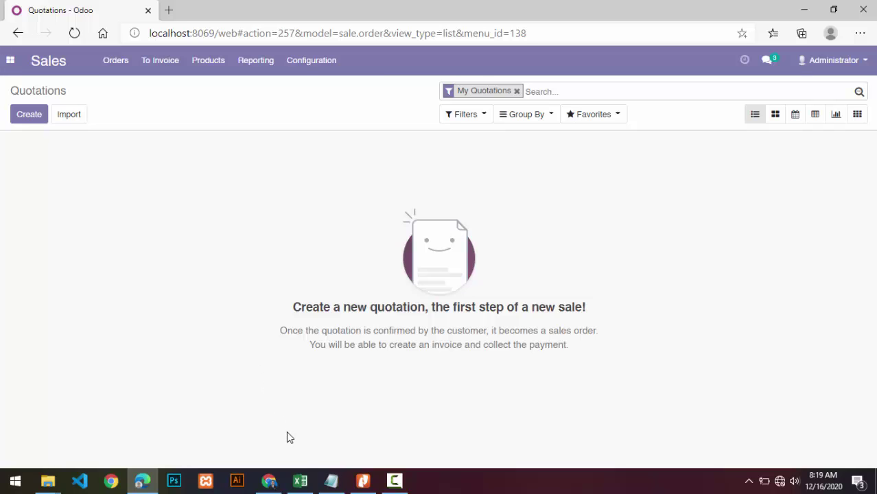
Switch to the Excel task table and go through the Orders task descriptions from Quotations (Penawaran) to Sales teams.
left_click(300, 481)
scroll(288, 325, "up", 2)
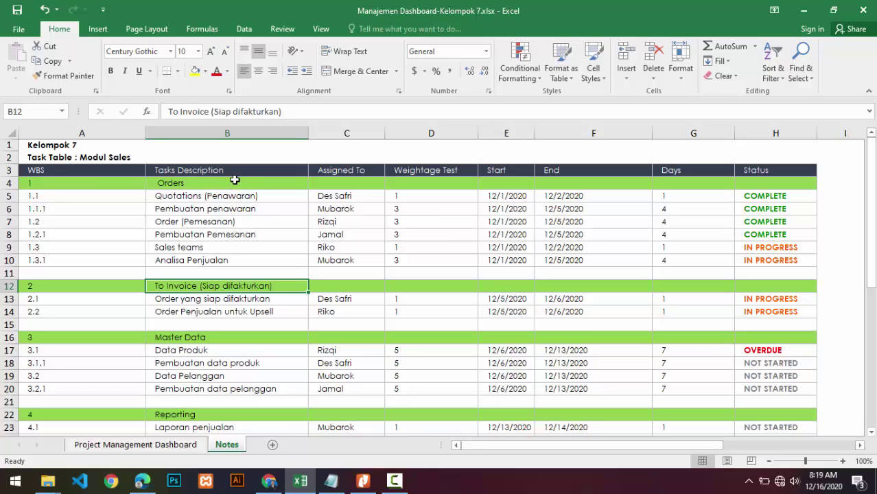
left_click(238, 193)
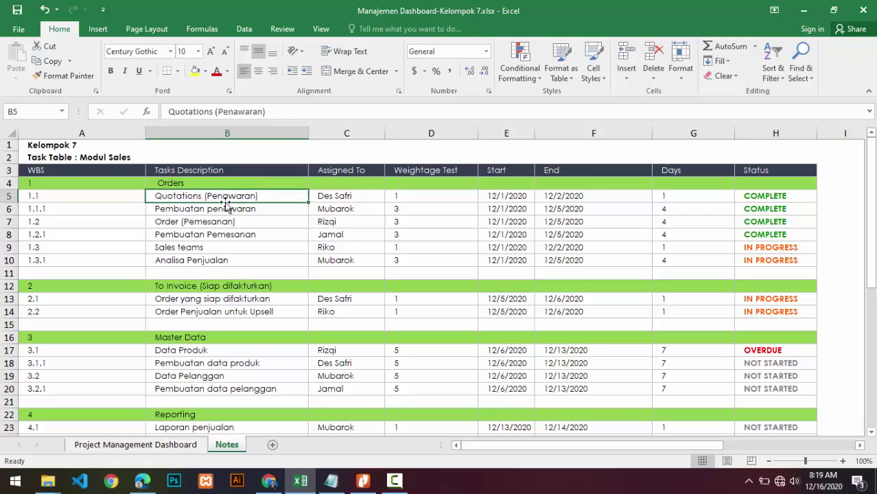
left_click(236, 206)
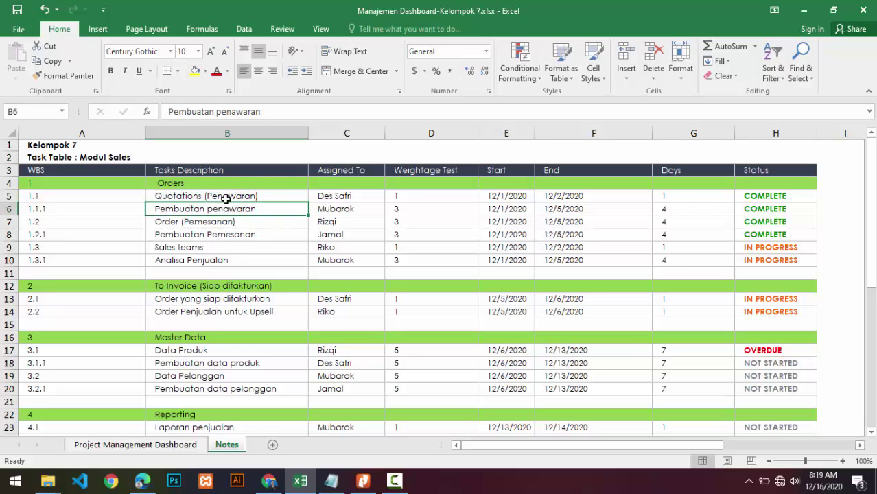
left_click(206, 221)
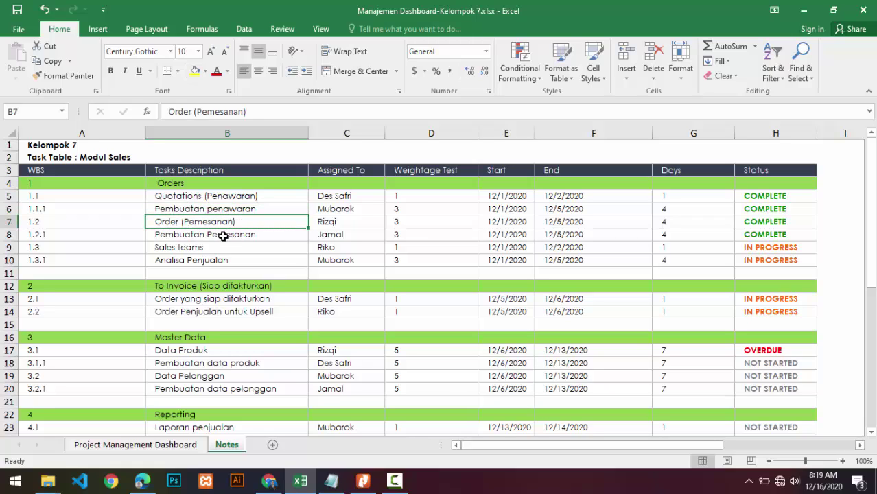
left_click(223, 237)
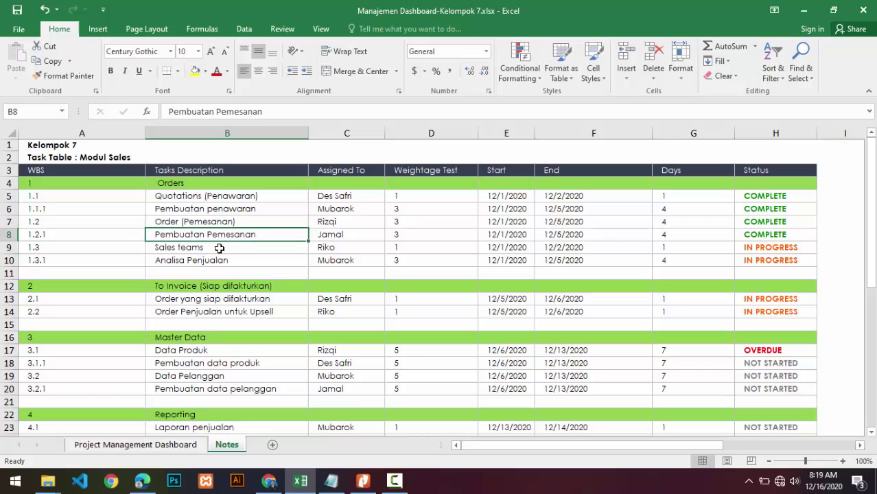
left_click(209, 250)
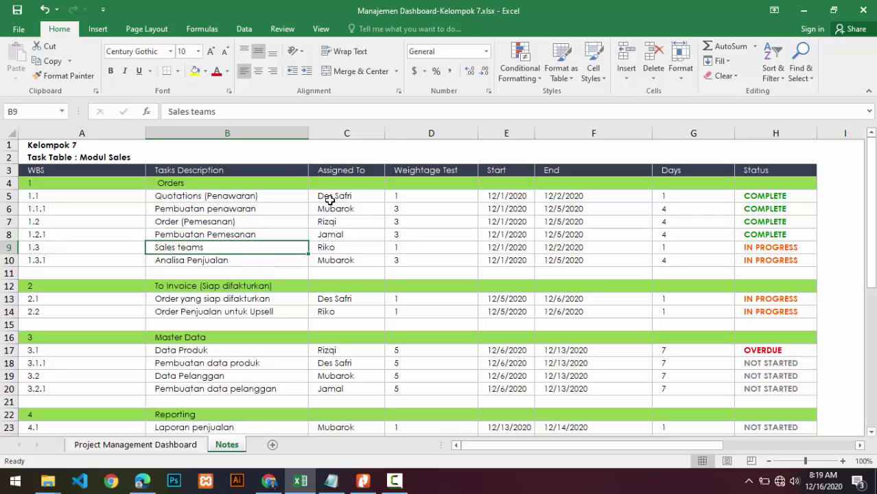
Review which team member is assigned to each task in the Orders section, down to Analisa Penjualan.
scroll(331, 199, "down", 1)
scroll(331, 199, "up", 1)
left_click(330, 199)
left_click(282, 209)
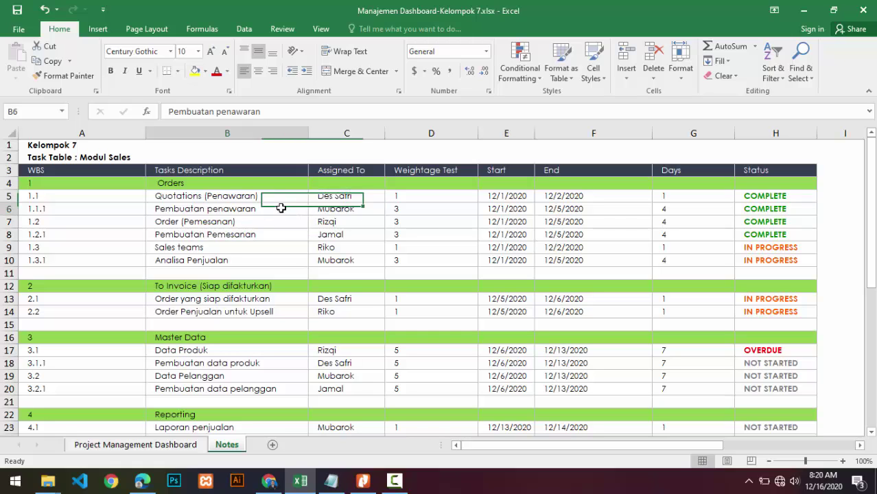
left_click(341, 210)
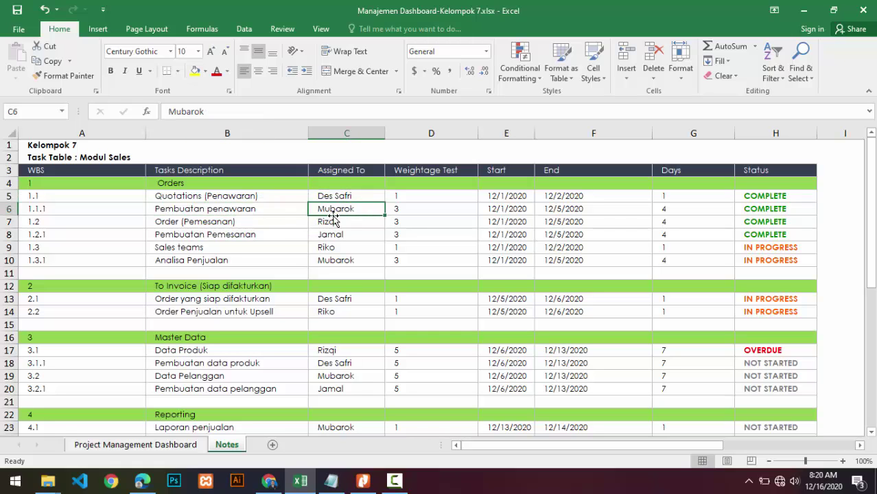
left_click(303, 234)
left_click(313, 222)
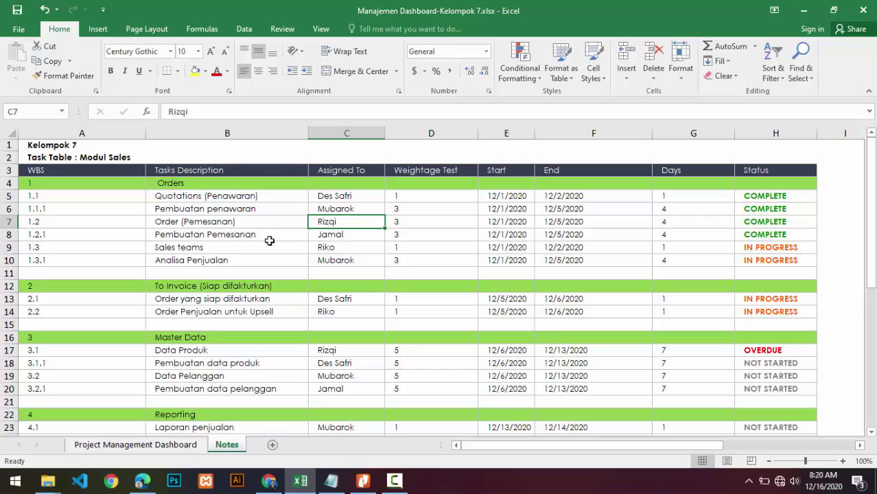
left_click(269, 236)
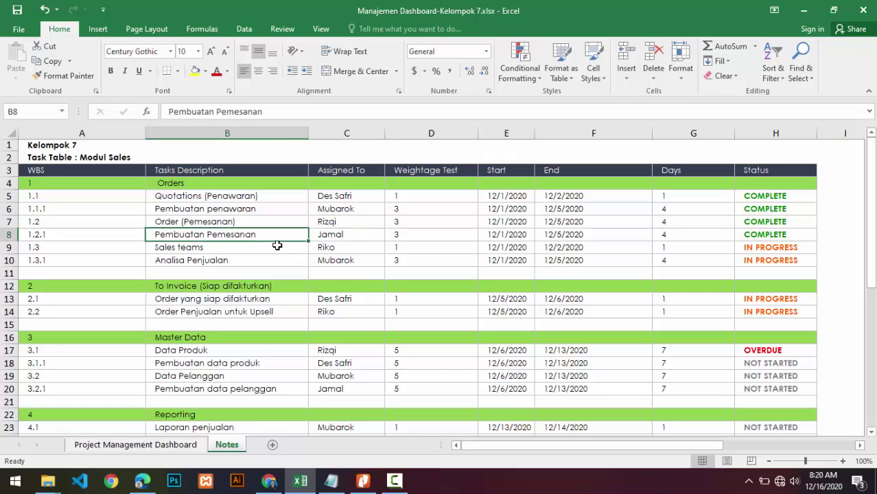
left_click(287, 246)
left_click(278, 267)
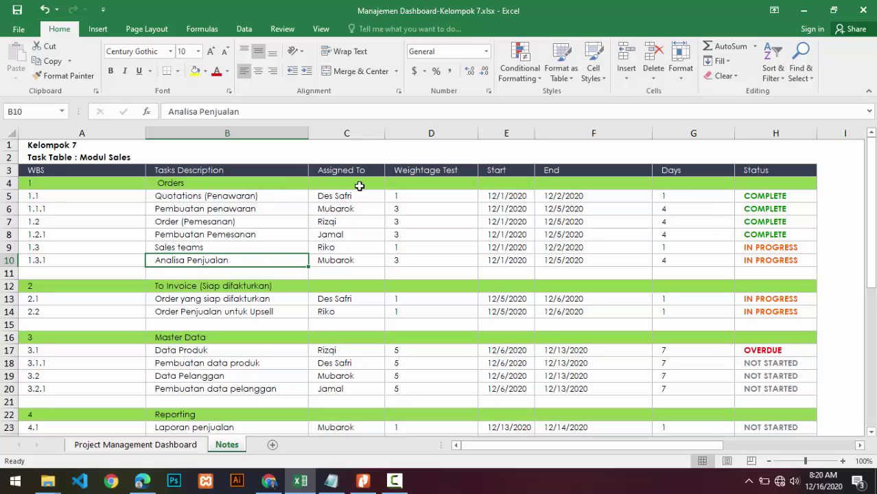
Examine the weightage, start date, end date, days formula and status of the Quotations (Penawaran) task.
left_click(425, 199)
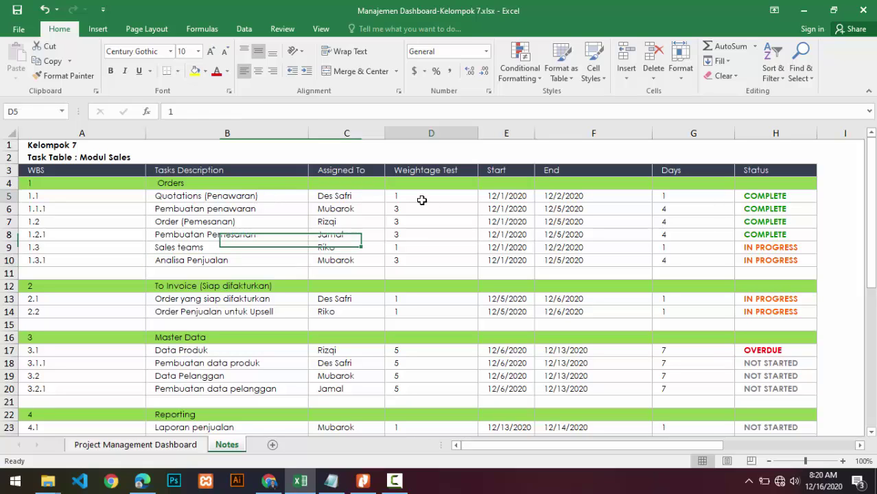
left_click(506, 200)
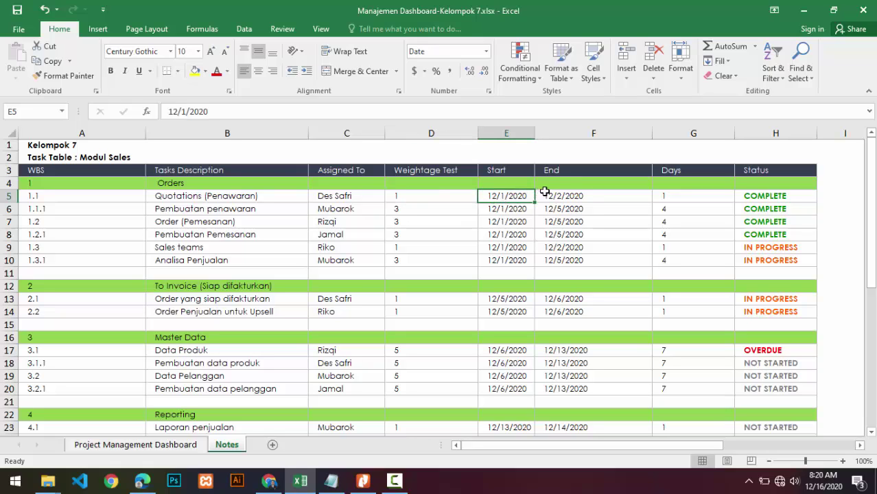
left_click(598, 194)
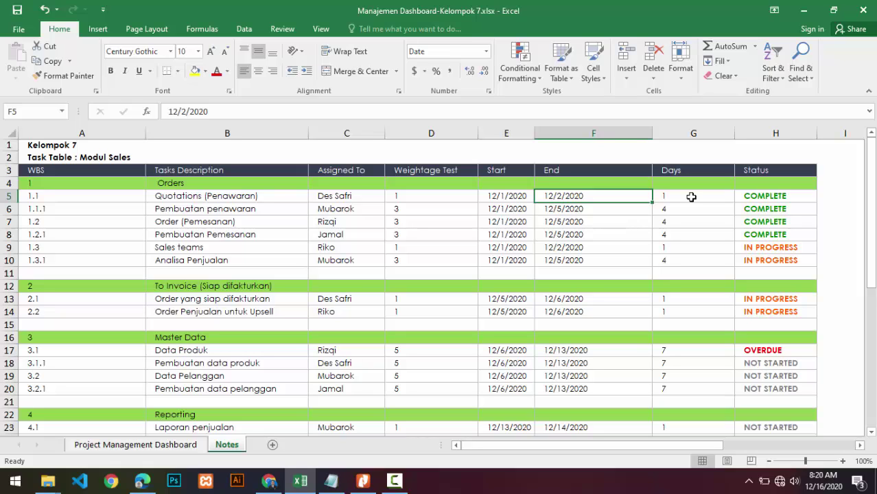
left_click(691, 197)
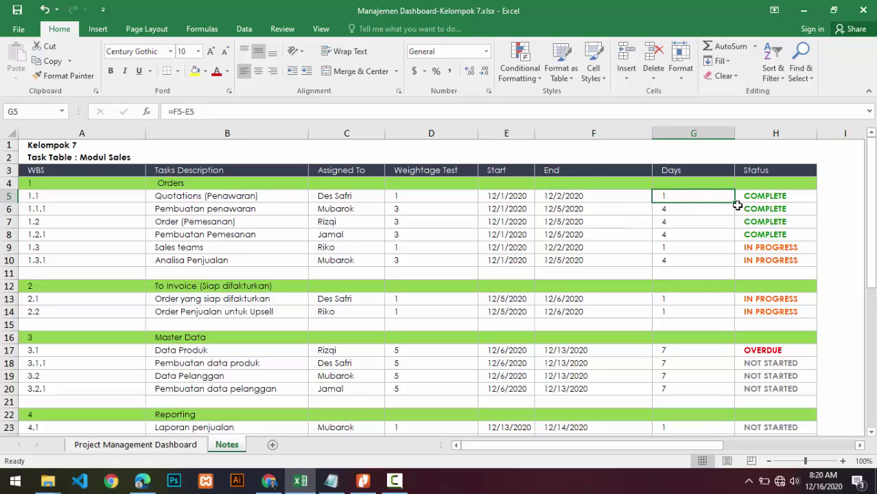
left_click(779, 198)
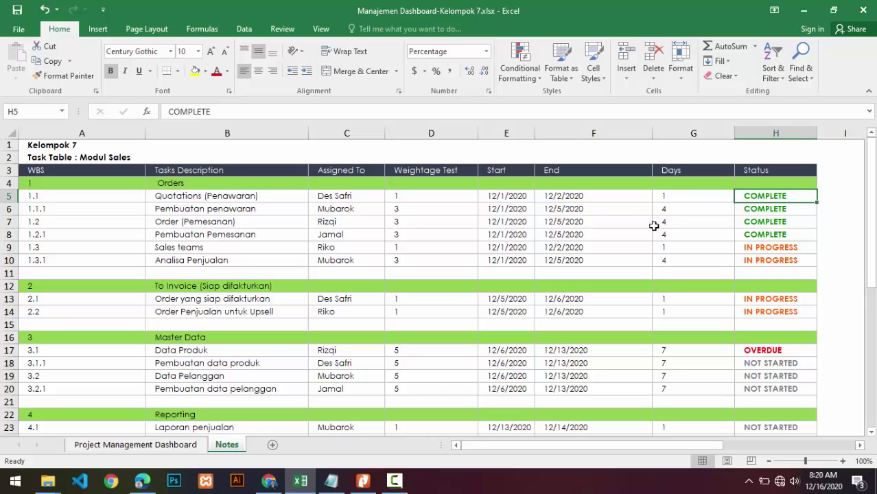
Examine the weightage, start date, end date and days formula of the Pembuatan penawaran task.
left_click(412, 209)
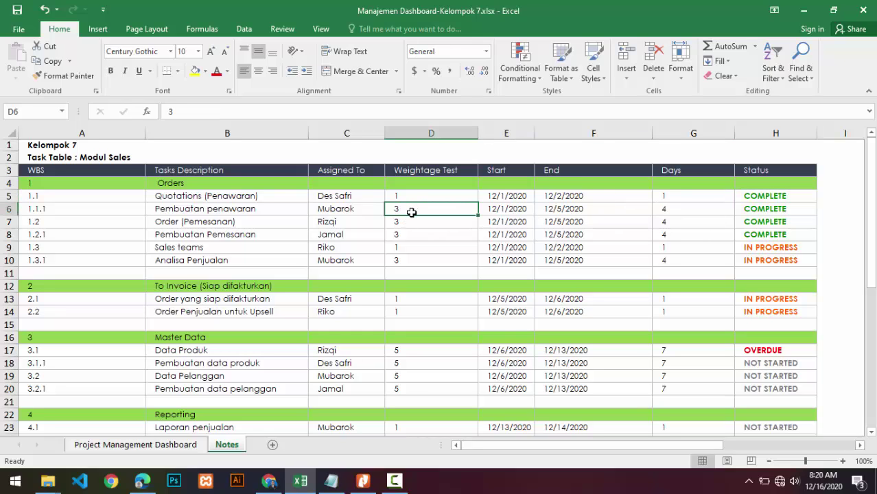
left_click(273, 212)
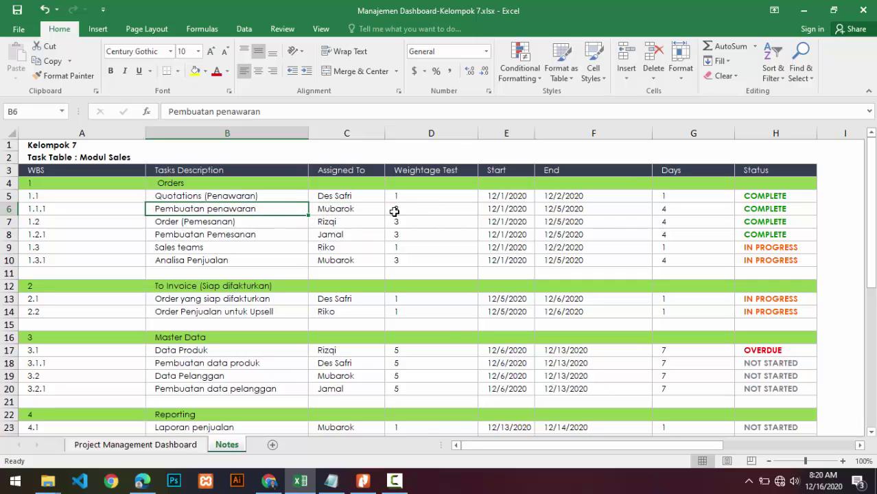
left_click(426, 212)
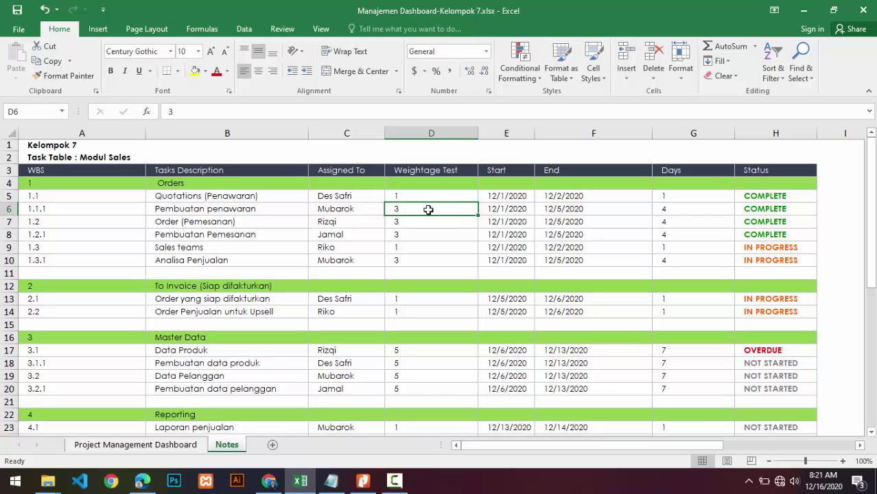
left_click(499, 210)
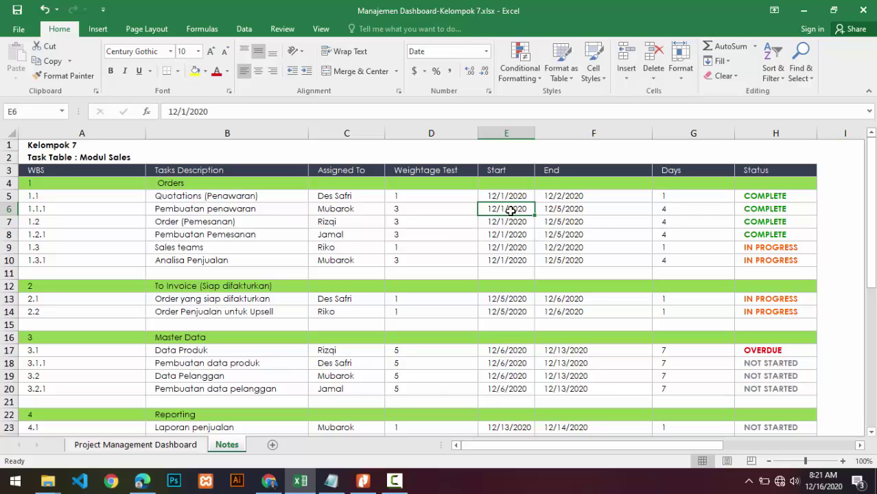
left_click(556, 212)
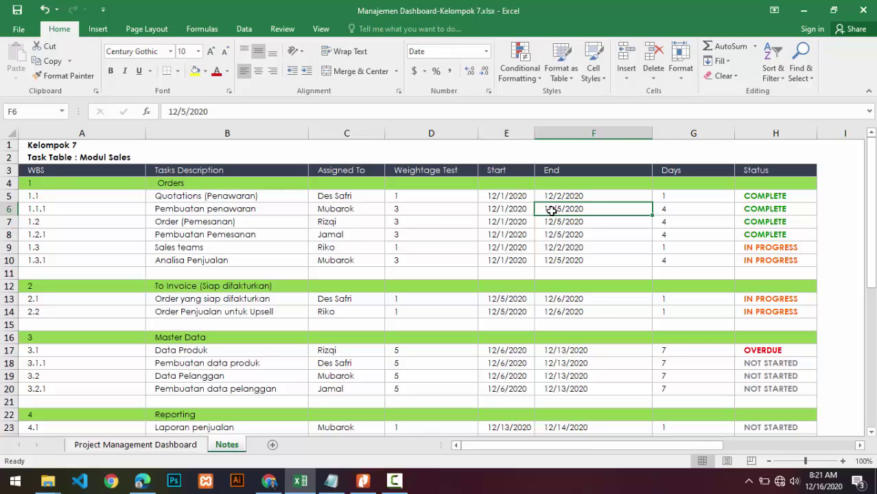
left_click(665, 209)
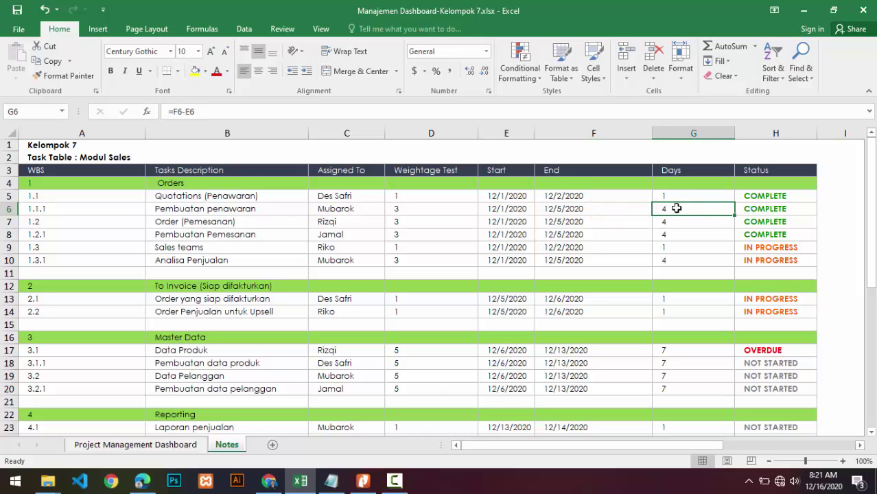
Check the status of Pembuatan penawaran and examine the Sales teams task's assignee, weightage, start date, end date and days formula.
left_click(782, 212)
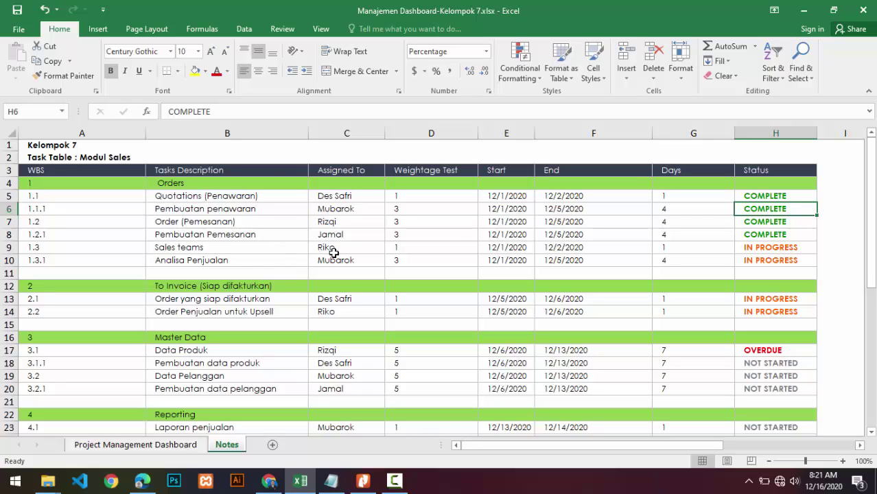
left_click(252, 250)
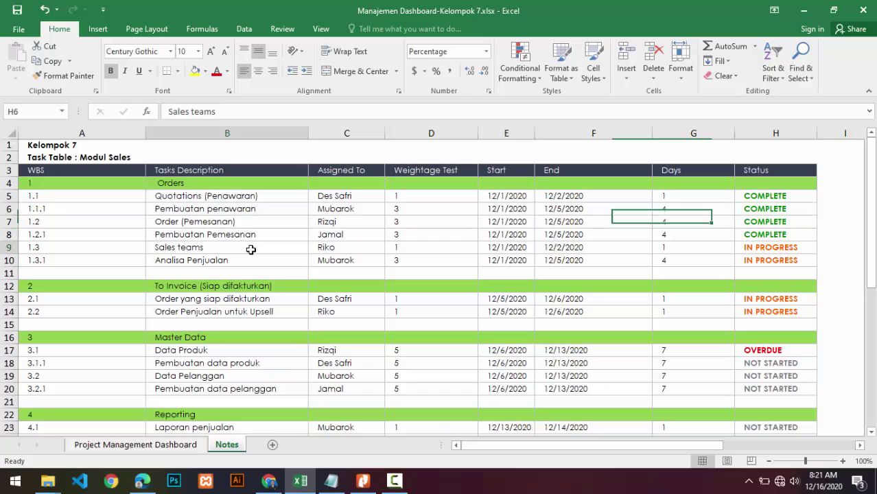
left_click(357, 248)
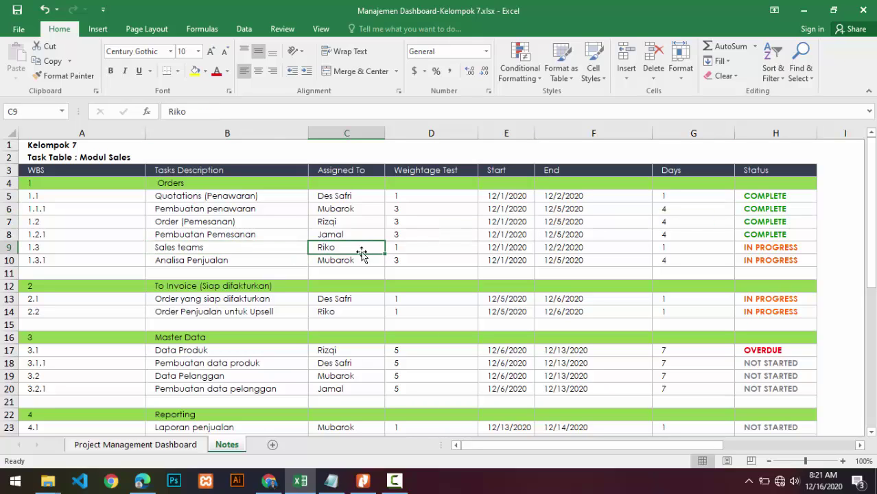
left_click(417, 243)
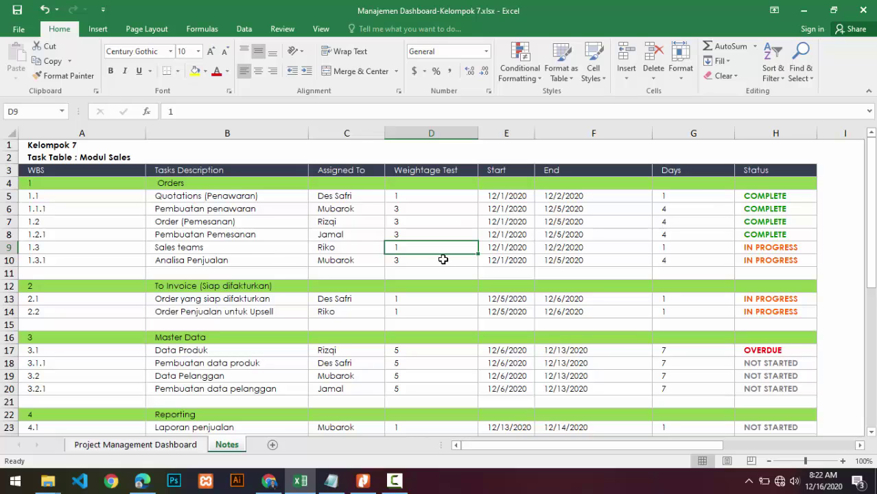
left_click(500, 250)
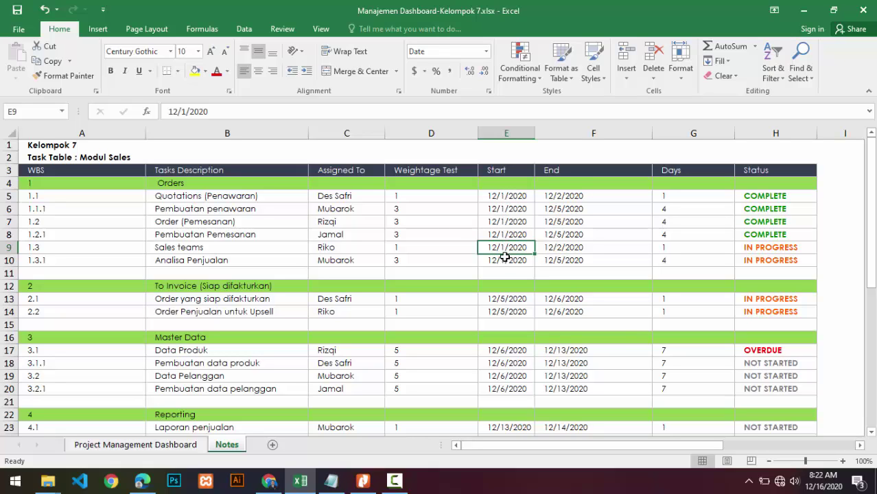
left_click(580, 247)
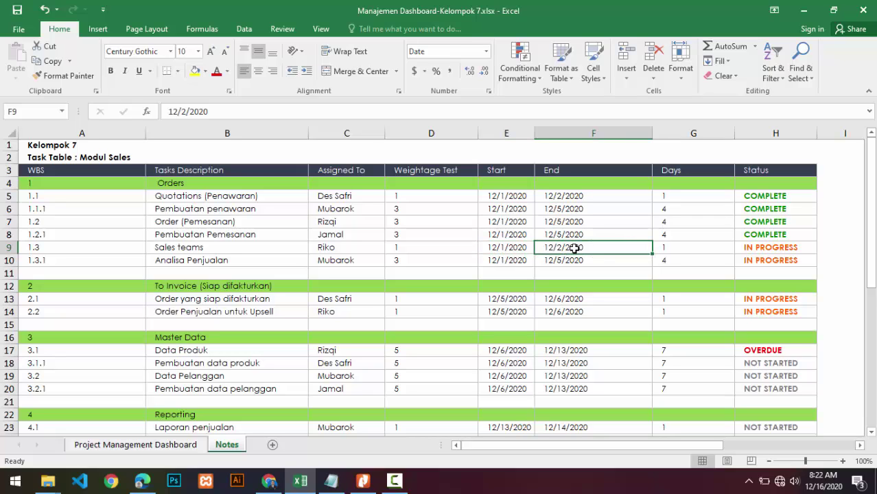
left_click(675, 249)
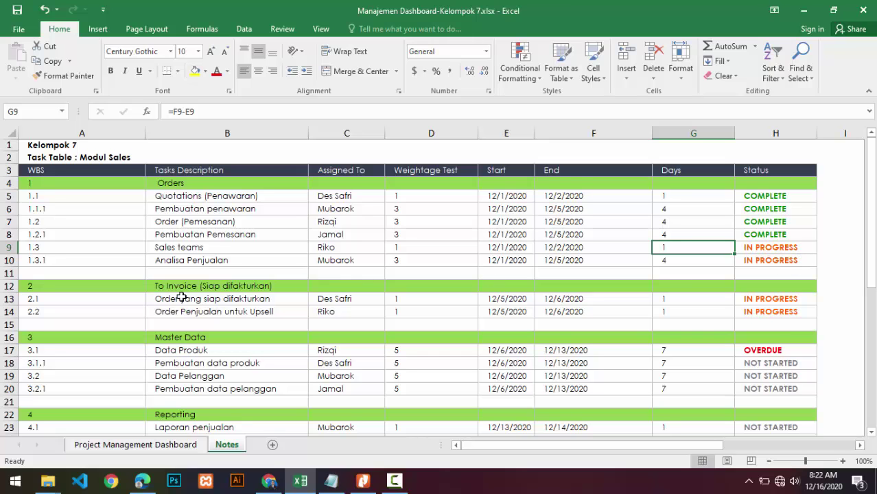
Compare the start date of Order yang siap difakturkan with the end date of Analisa Penjualan, and check its own end date.
scroll(181, 295, "down", 2)
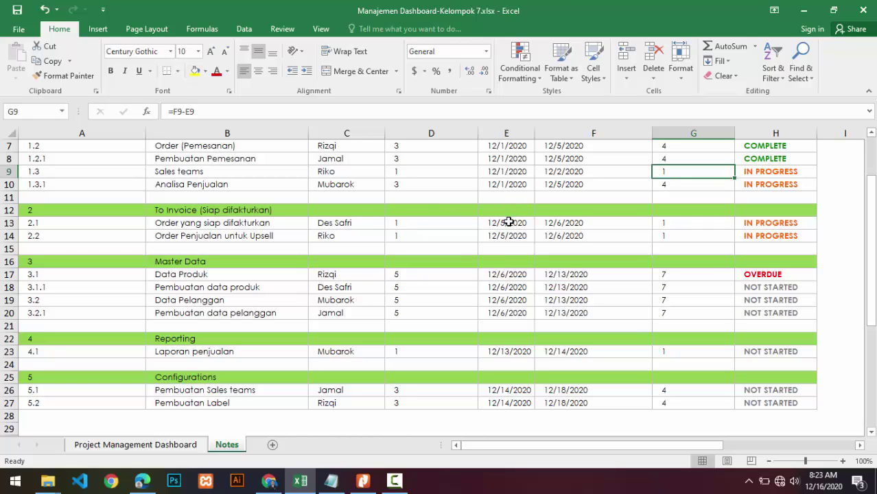
scroll(511, 220, "up", 2)
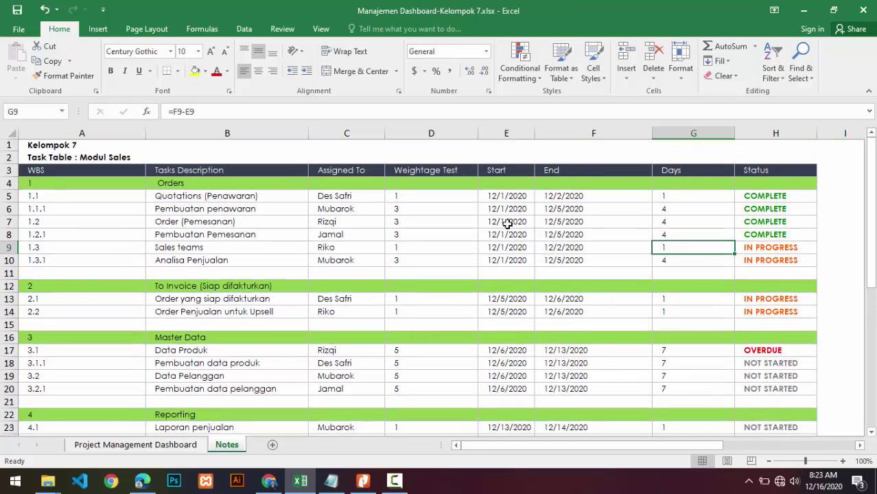
left_click(512, 299)
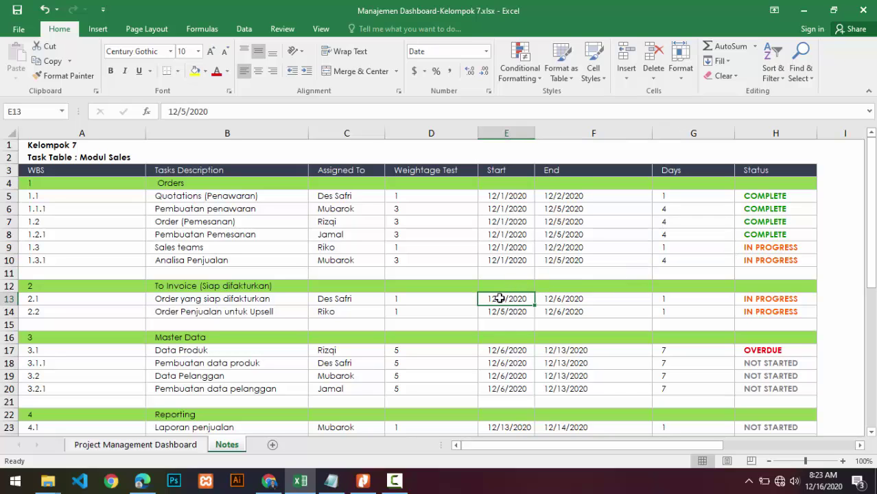
left_click(564, 262)
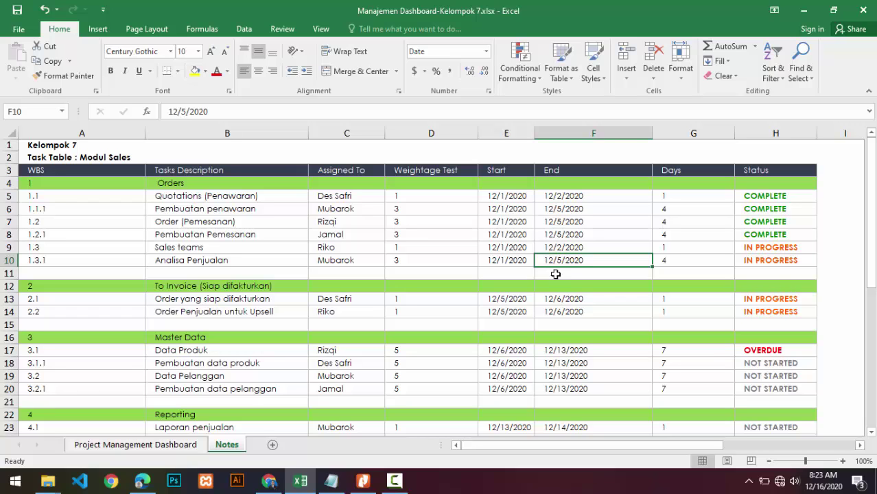
left_click(505, 300)
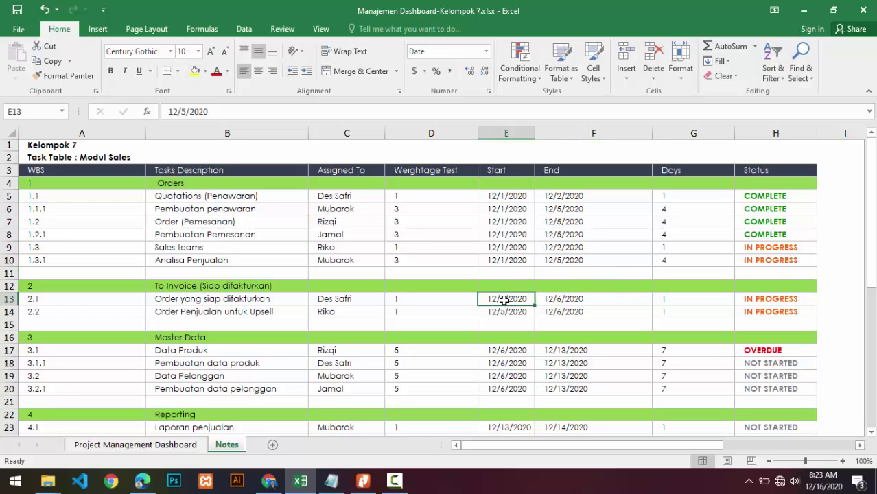
scroll(523, 273, "down", 1)
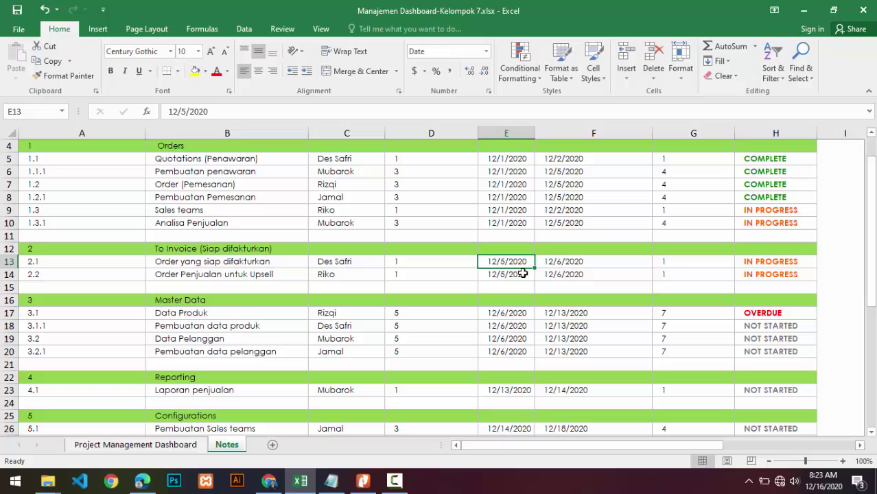
left_click(565, 263)
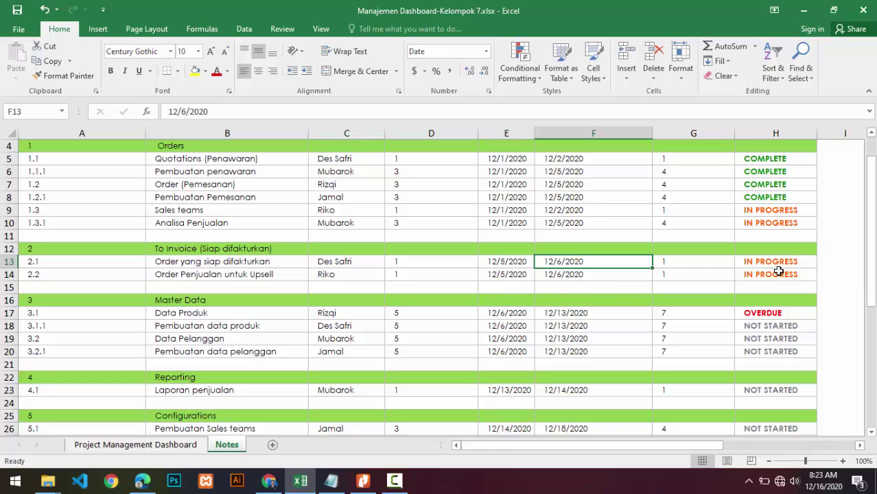
Examine the weightage, start date, end dates and days formula of the Master Data tasks.
scroll(721, 302, "down", 2)
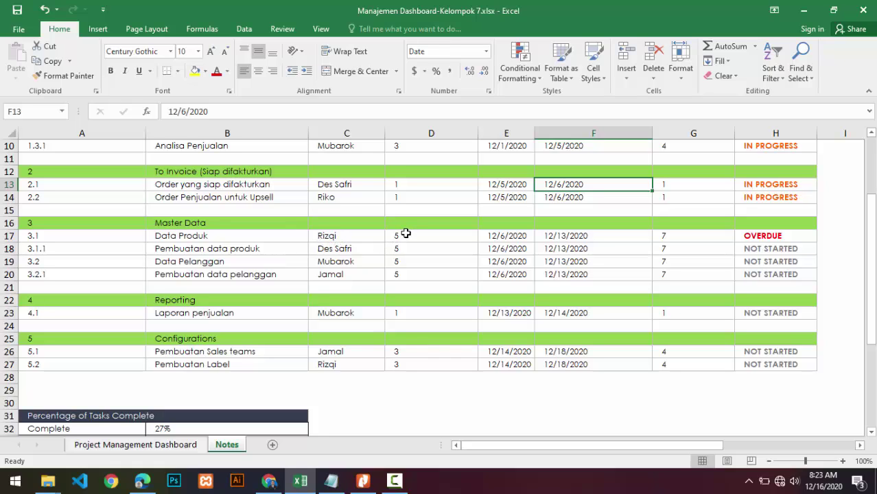
left_click_drag(405, 233, 412, 277)
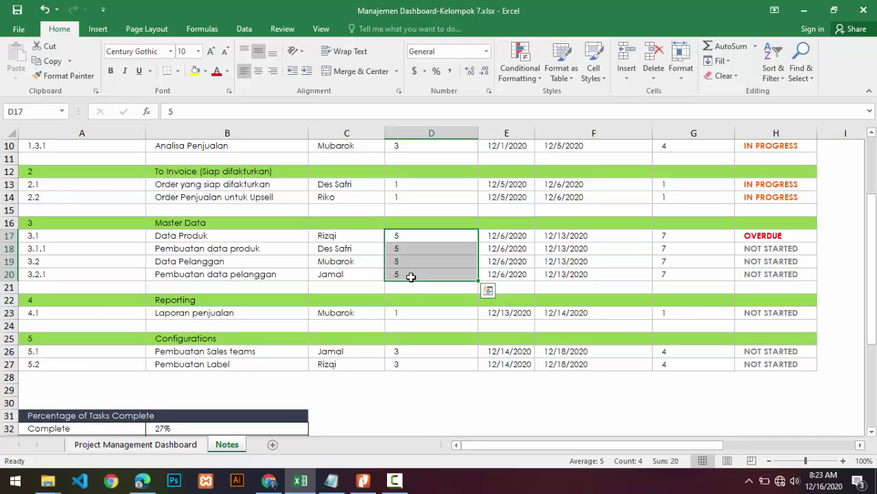
left_click(521, 232)
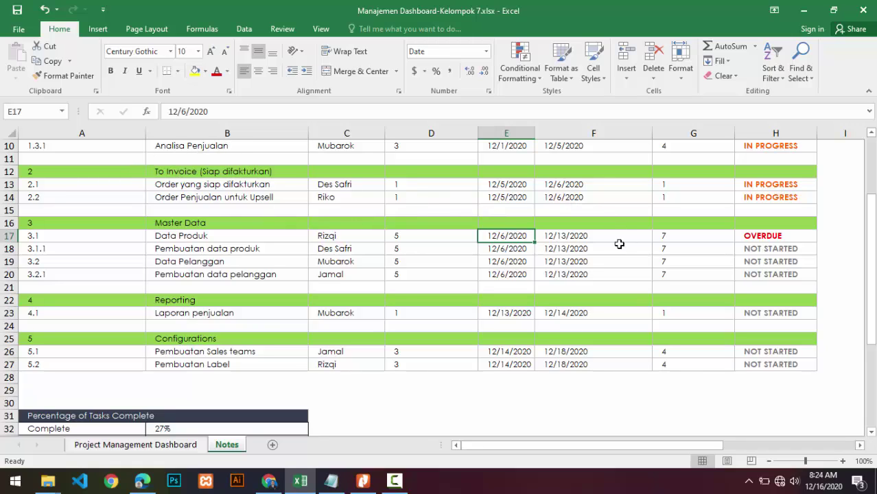
left_click_drag(567, 235, 566, 274)
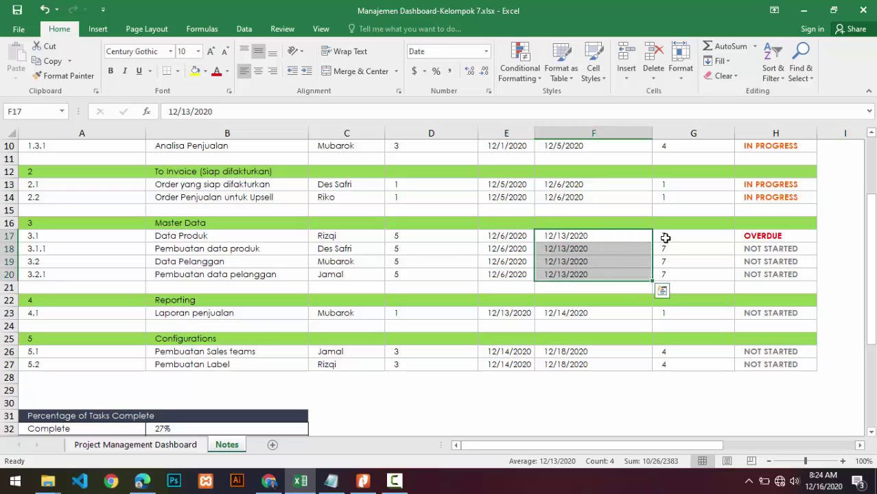
left_click(697, 237)
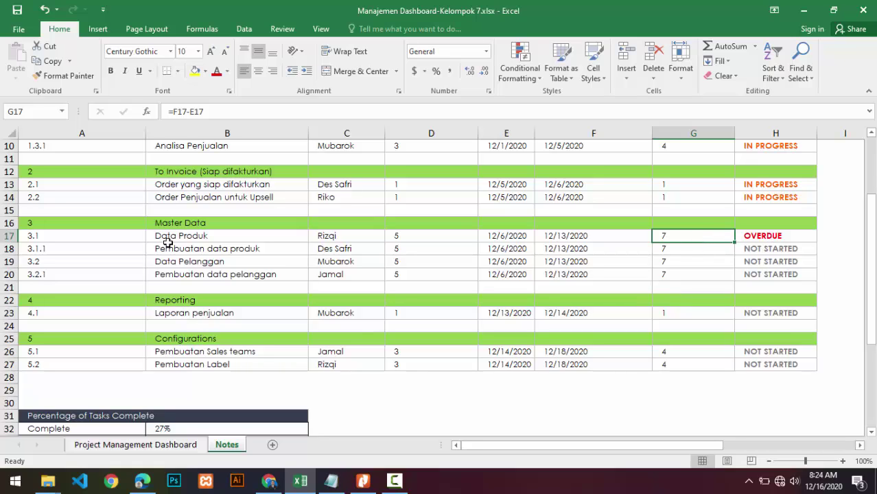
Highlight the whole Data Produk task entry and review the statuses of the remaining Master Data tasks.
left_click_drag(192, 237, 756, 235)
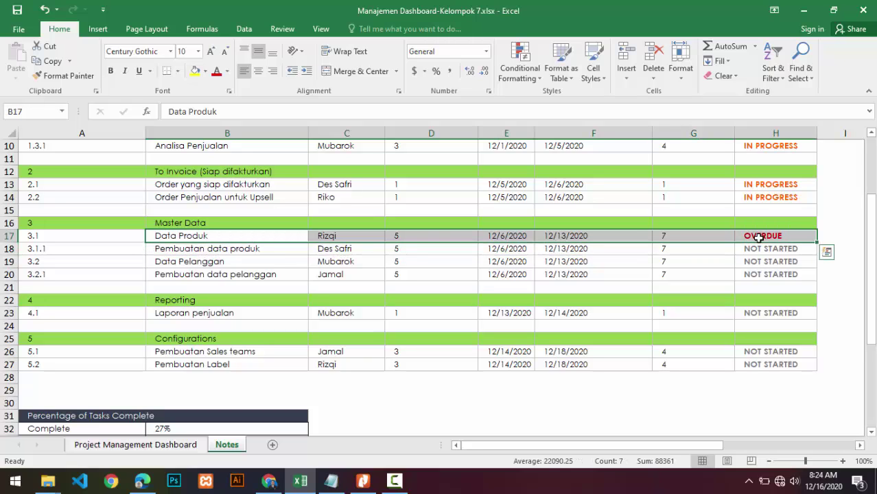
left_click(774, 250)
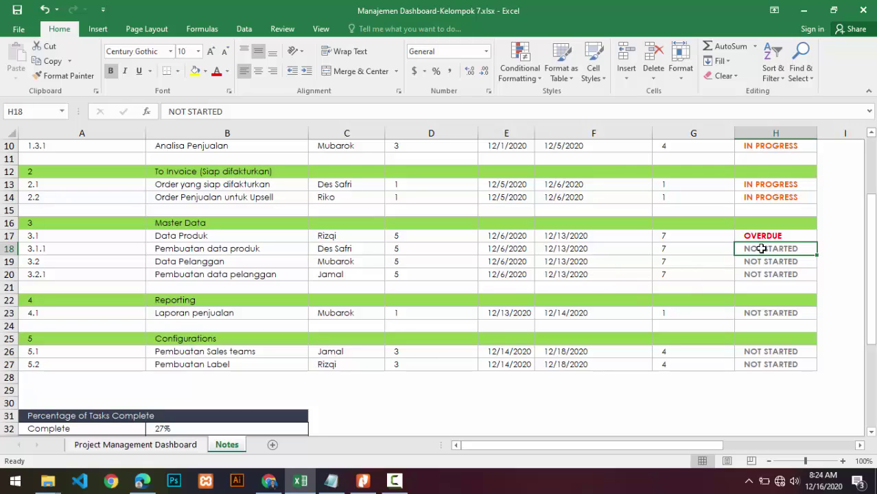
left_click_drag(747, 248, 762, 273)
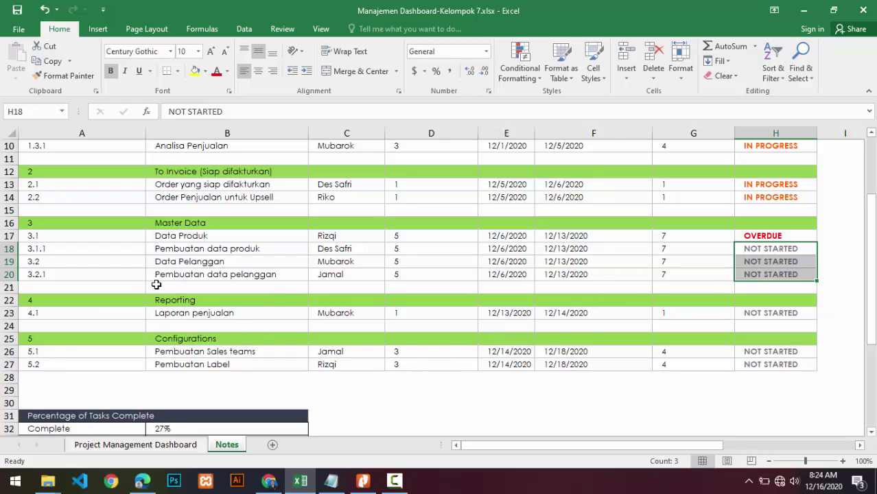
Examine the Reporting task Laporan penjualan from assignee to status, comparing its start date with the end date of Pembuatan data pelanggan.
left_click(190, 305)
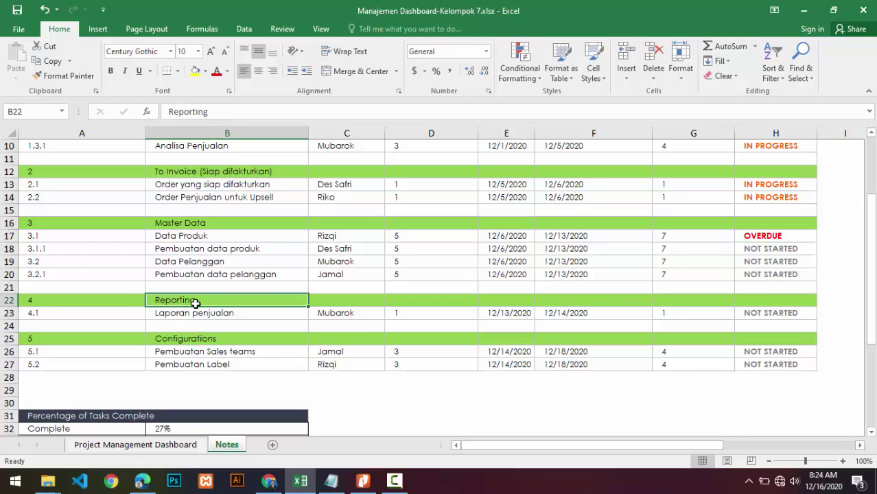
left_click(207, 314)
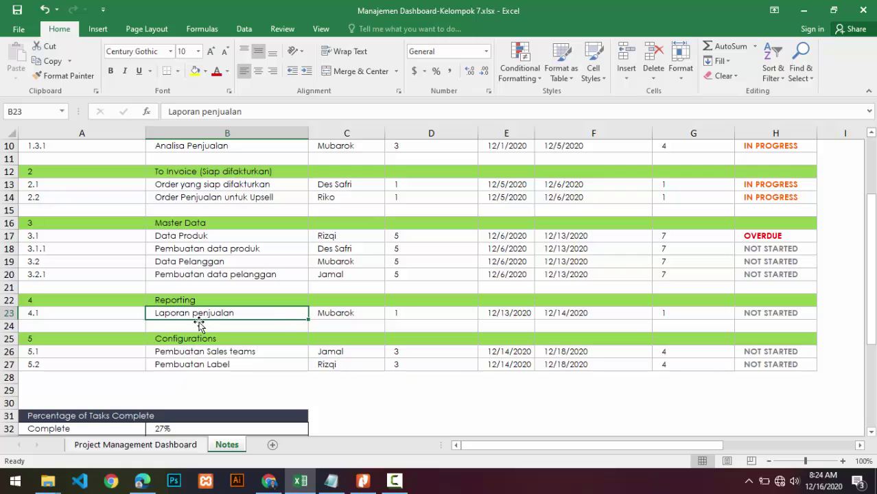
left_click(373, 312)
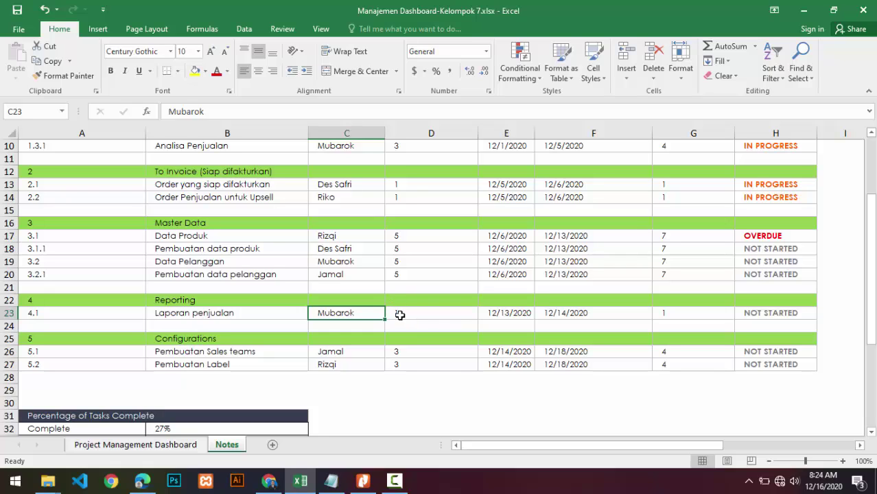
left_click(399, 314)
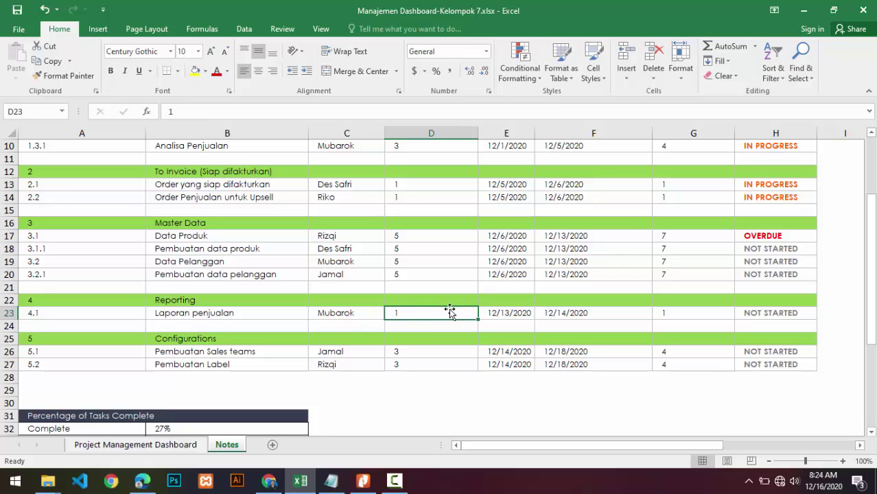
left_click(507, 312)
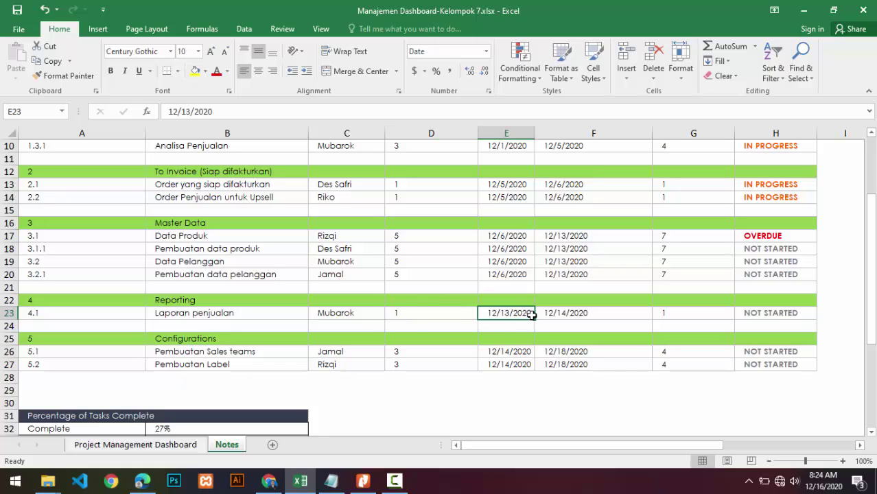
left_click(562, 274)
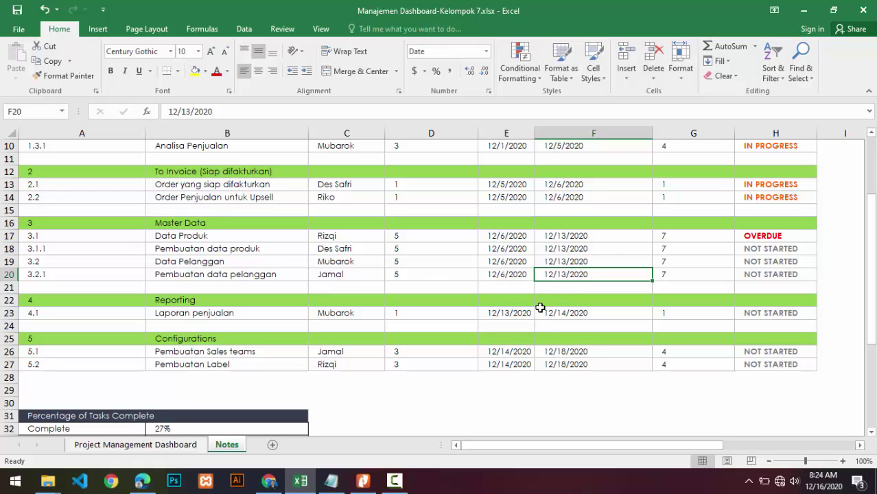
left_click(512, 314)
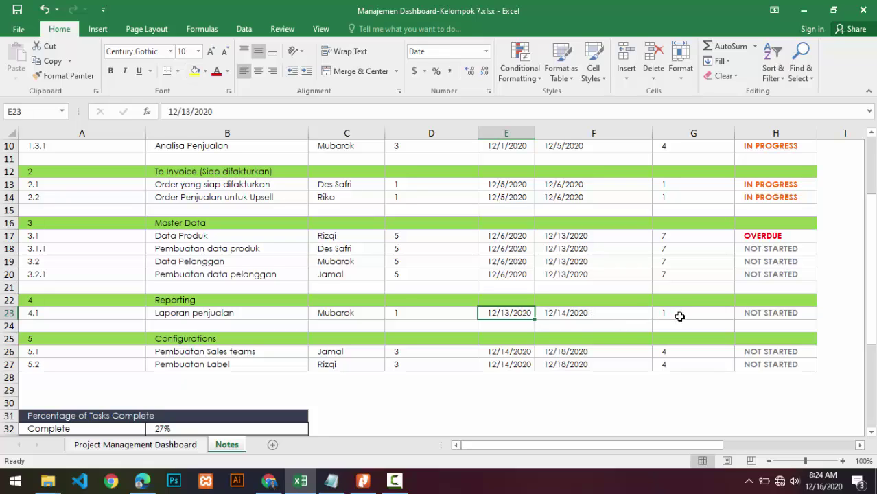
left_click(573, 315)
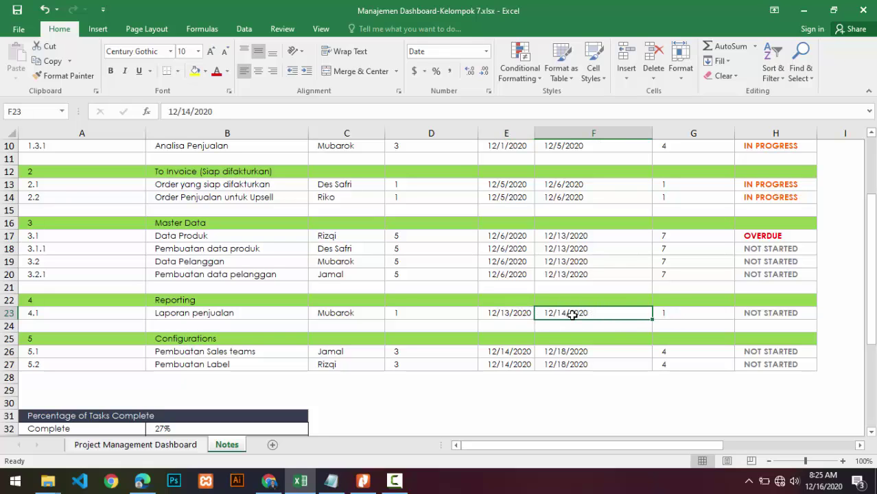
left_click(767, 315)
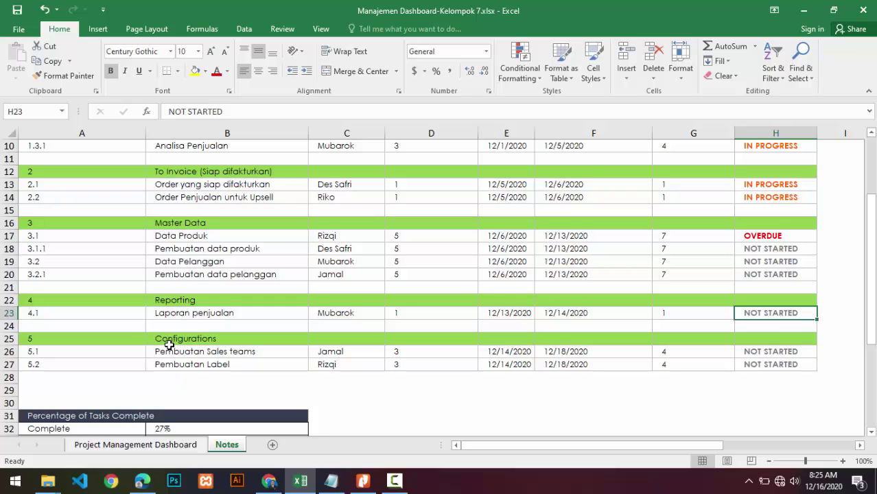
Review the Configurations tasks and compare the task statuses with the Percentage of Tasks Complete summary beneath the task table.
scroll(169, 344, "down", 1)
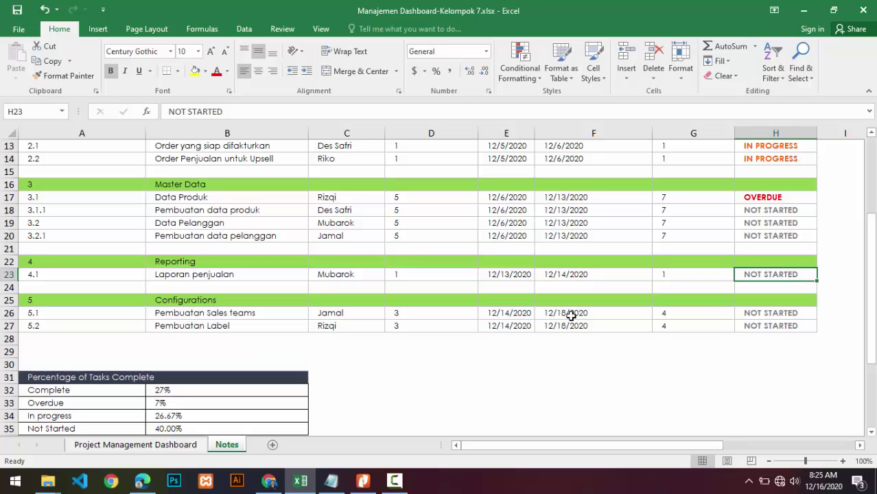
scroll(717, 294, "up", 4)
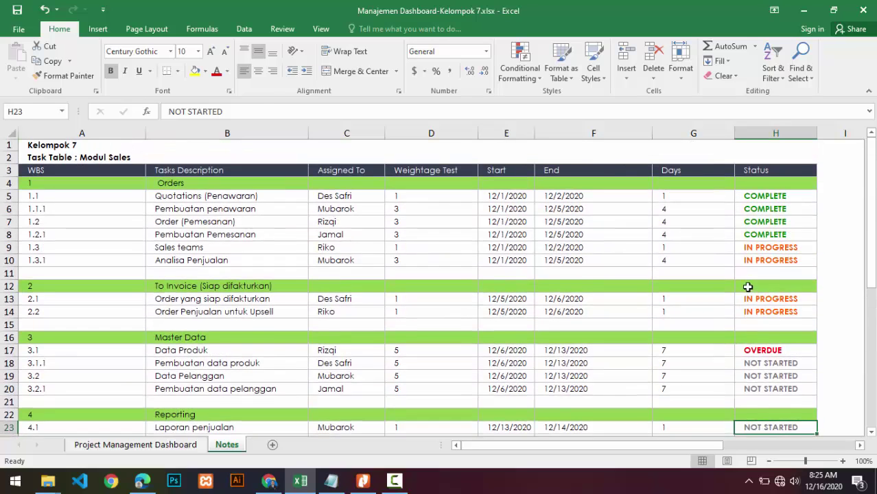
scroll(756, 292, "down", 7)
scroll(779, 251, "up", 1)
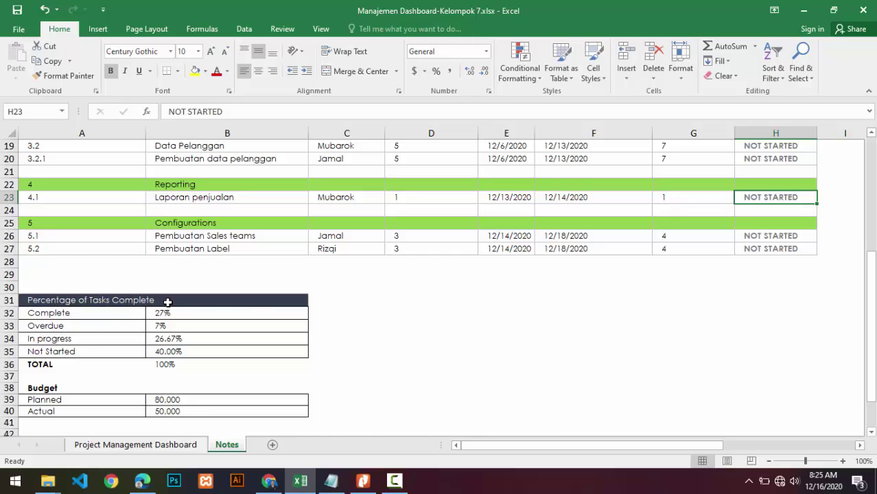
scroll(147, 251, "up", 4)
scroll(149, 256, "down", 4)
scroll(196, 313, "up", 3)
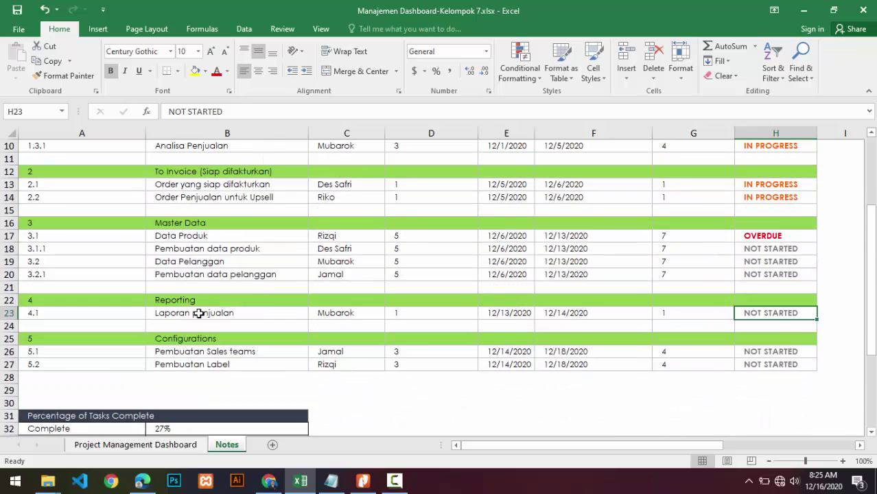
Examine the In progress and Not Started shares and the TOTAL formula in the Percentage of Tasks Complete summary.
scroll(198, 313, "up", 3)
scroll(190, 329, "down", 6)
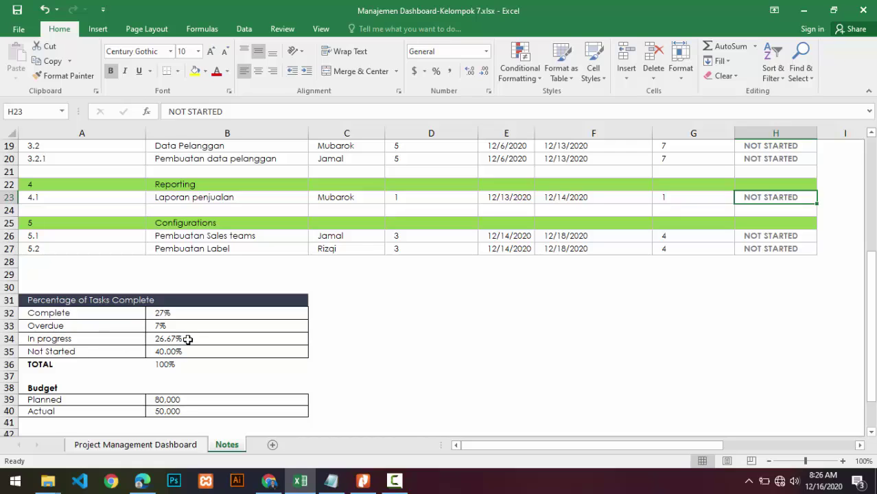
left_click(168, 339)
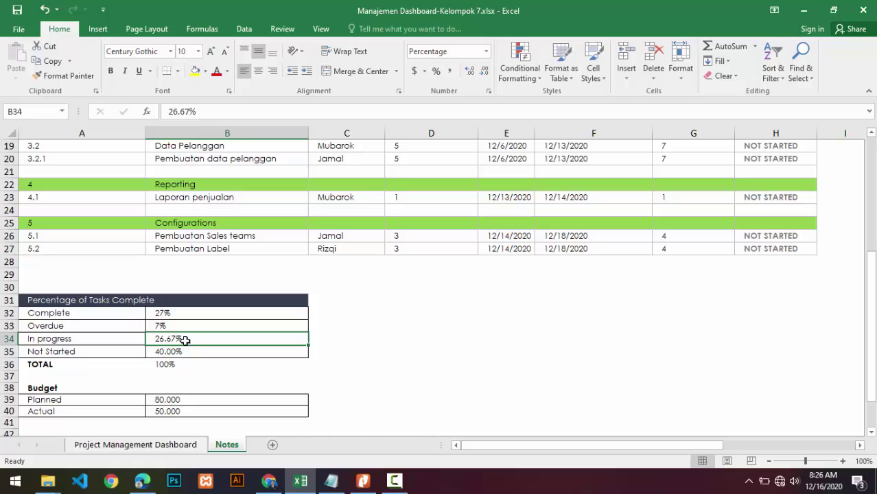
left_click(118, 353)
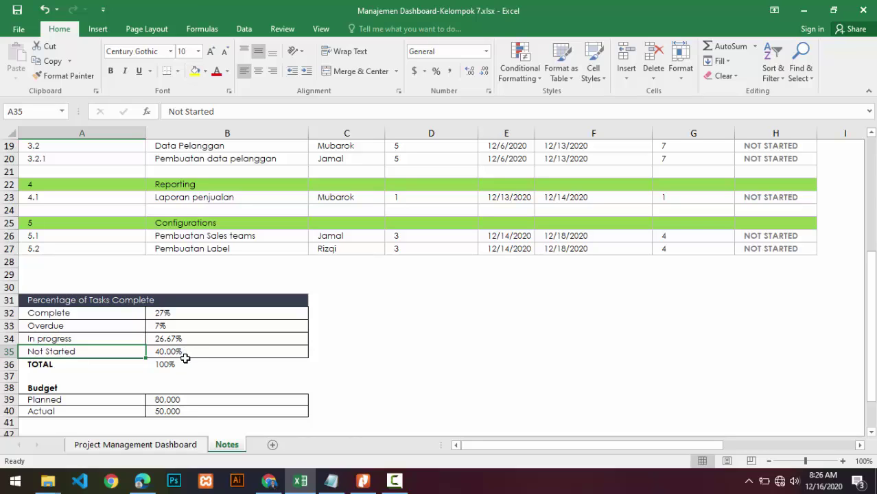
left_click(166, 365)
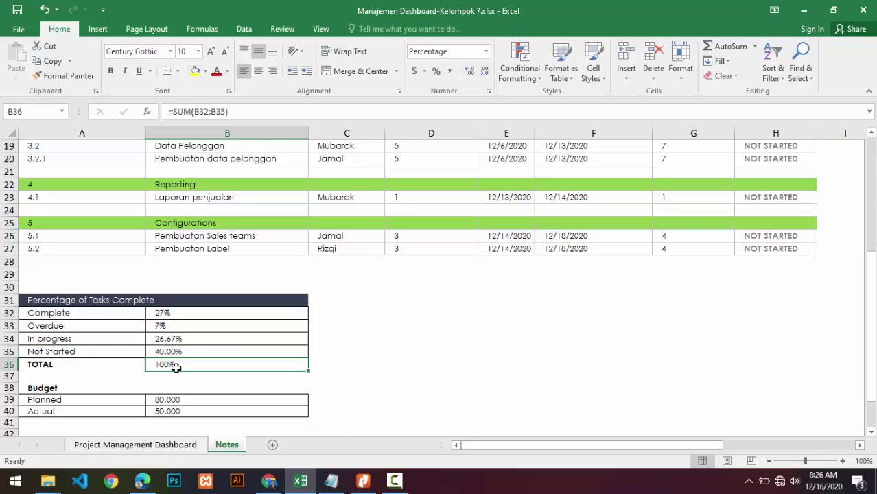
Review the Budget and Pending Items sections beneath the completion summary, and return to the start of the task table.
scroll(177, 367, "down", 1)
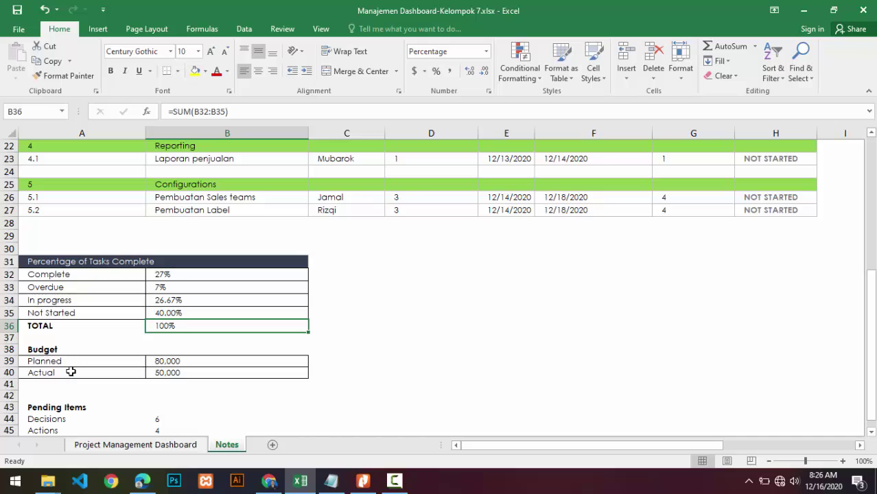
scroll(132, 384, "down", 1)
scroll(133, 383, "down", 1)
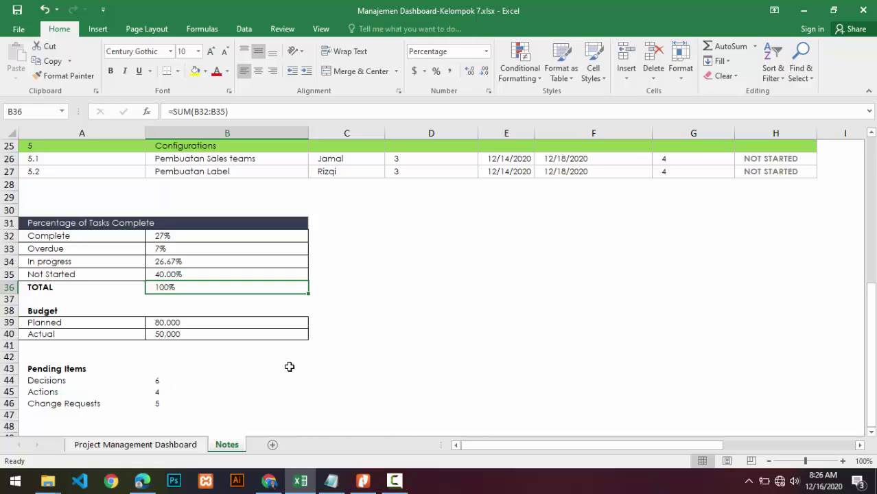
scroll(481, 327, "up", 8)
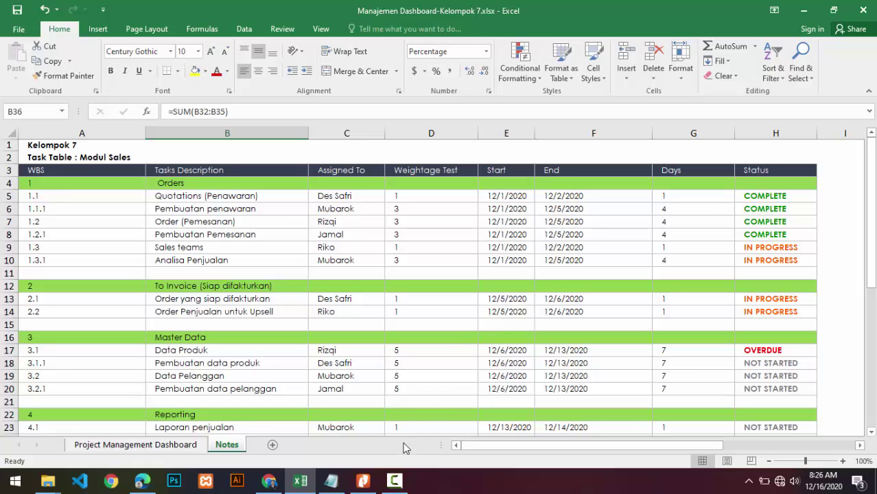
left_click(395, 481)
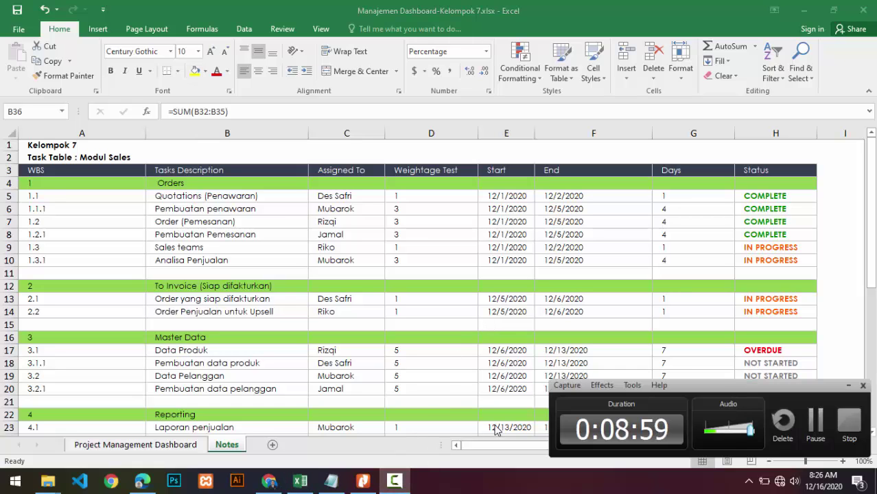